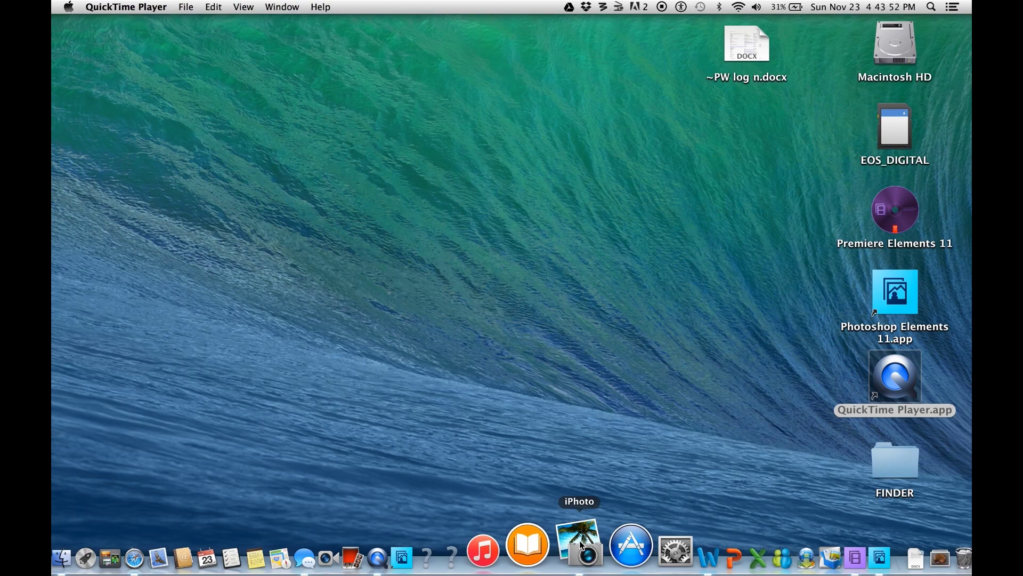
Import the three clips from the EOS_DIGITAL card into iPhoto, keeping the originals on the card.
left_click(582, 545)
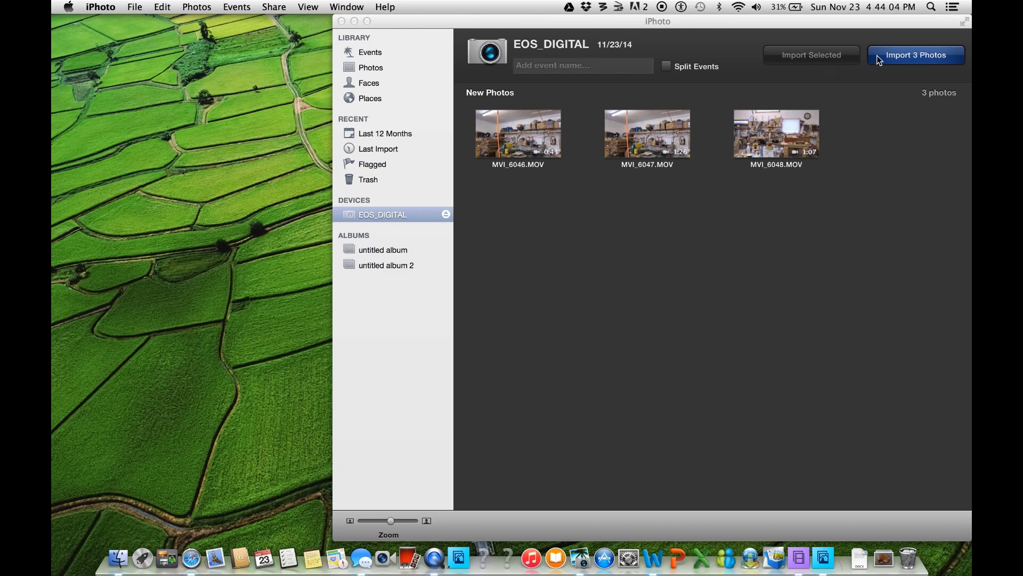
left_click(411, 214)
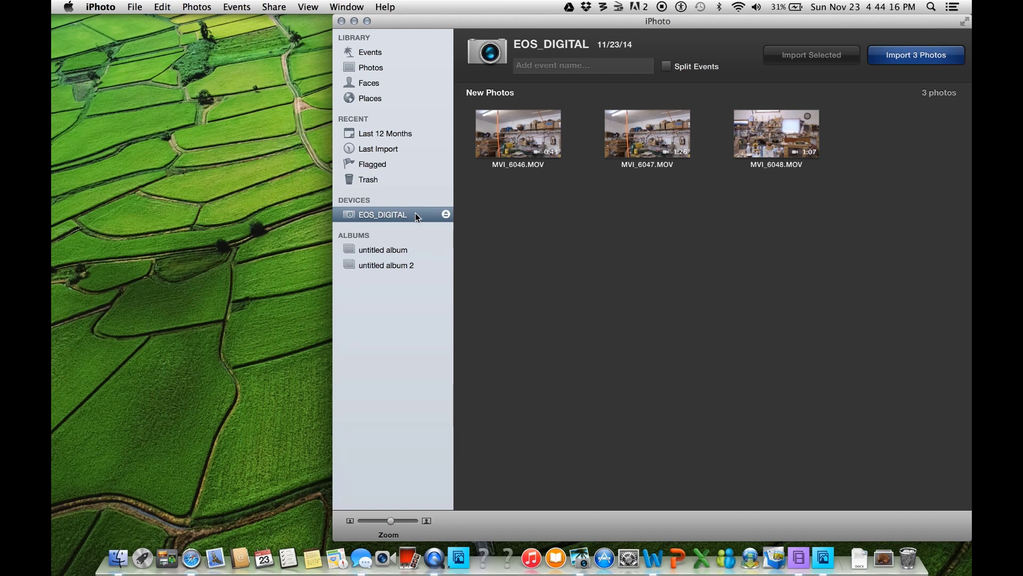
left_click(905, 56)
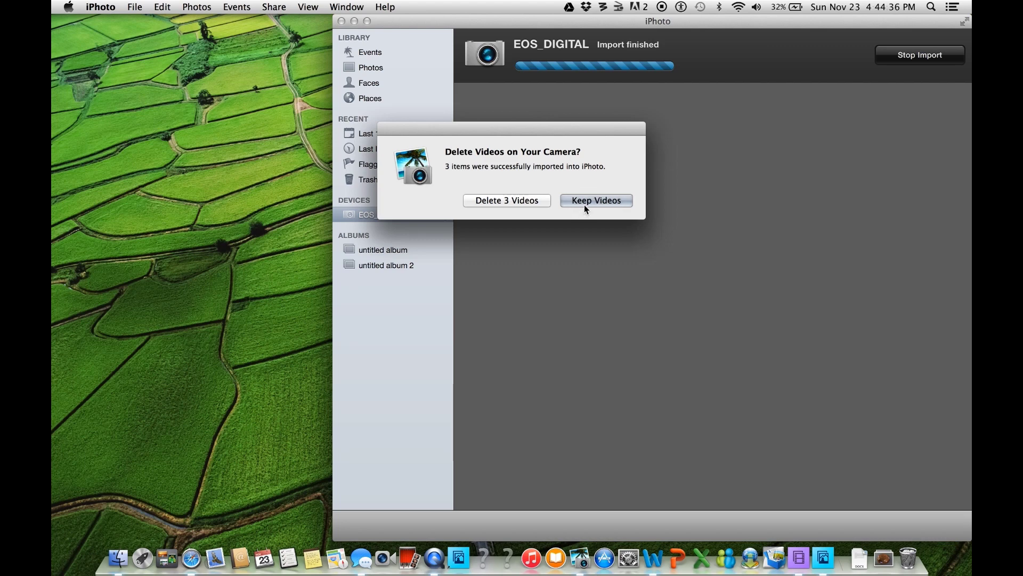
left_click(593, 201)
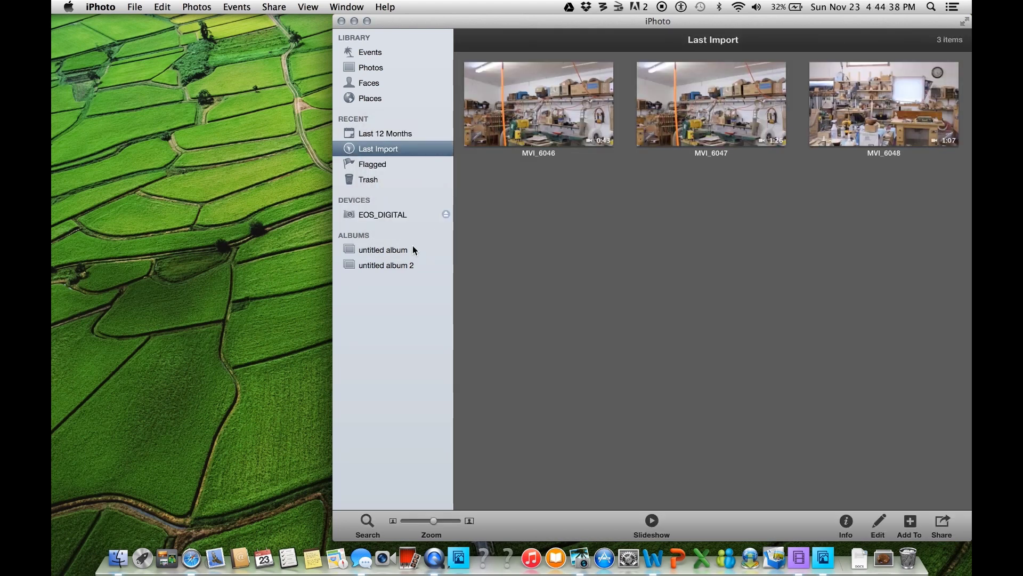
Eject the EOS_DIGITAL card and list MVI_6046–MVI_6048 under Last Import.
left_click(395, 217)
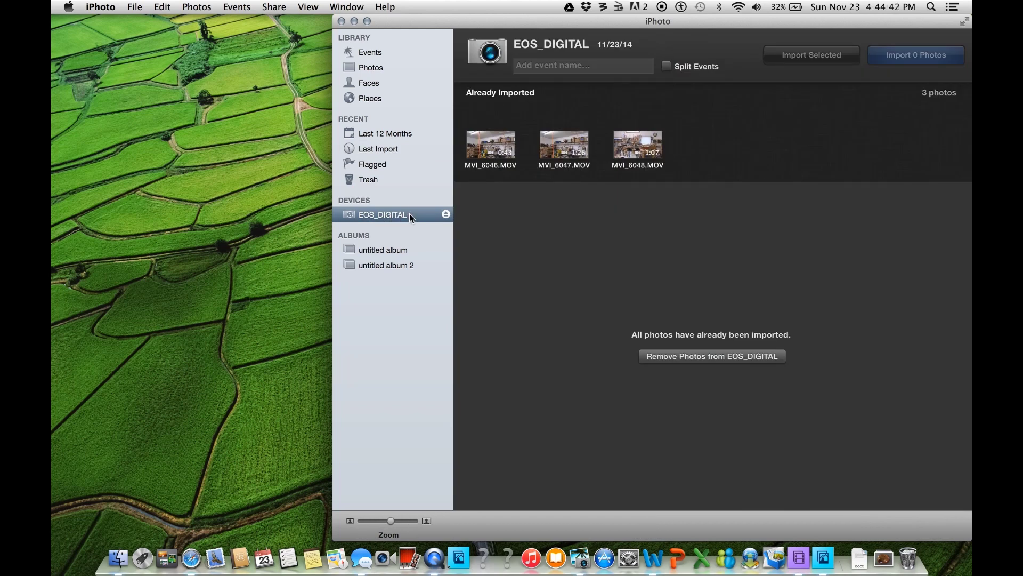
right_click(409, 214)
left_click(431, 222)
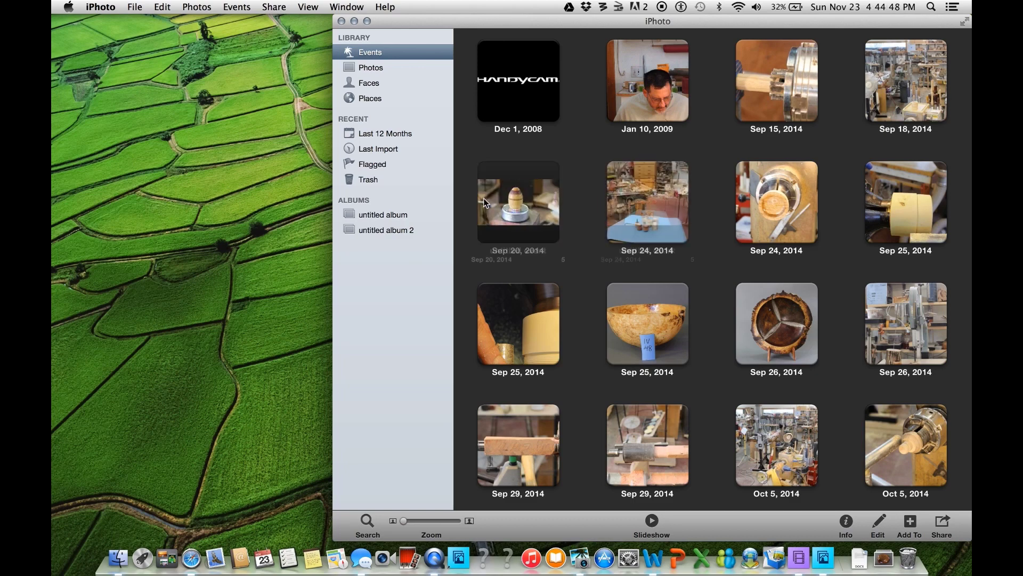
left_click(390, 152)
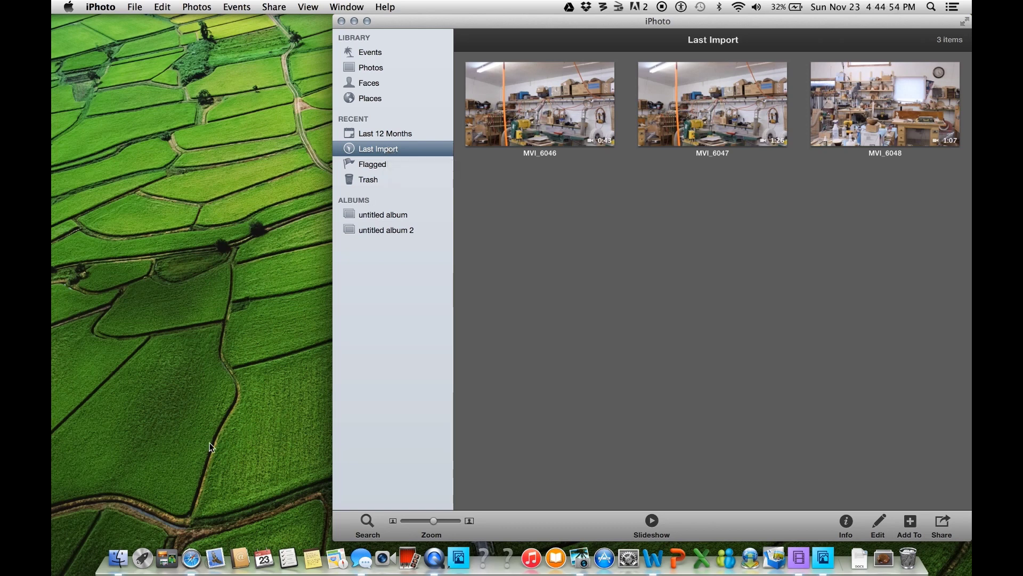
left_click(118, 546)
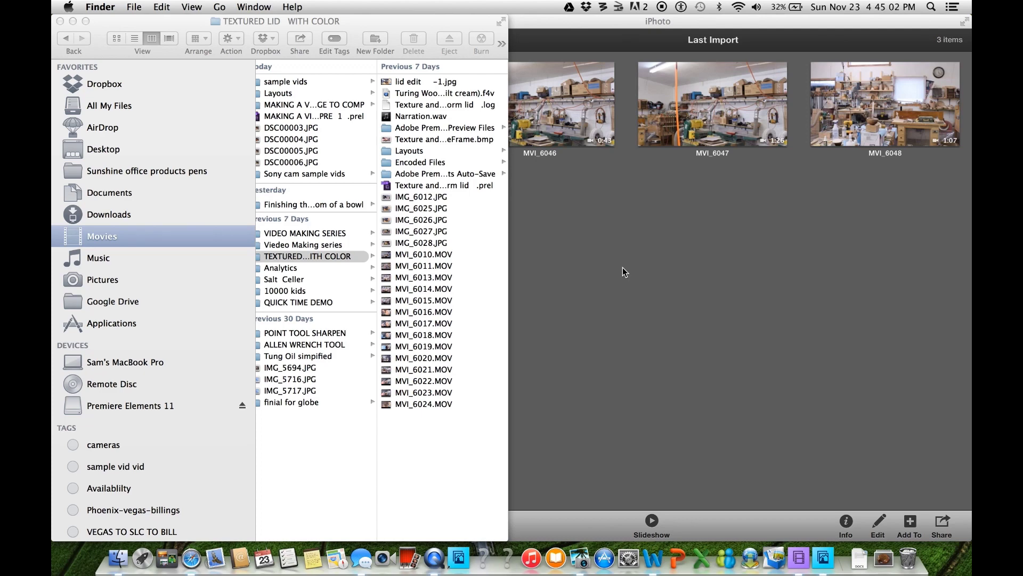
Bring Finder forward and browse to the Movies folder.
left_click(622, 267)
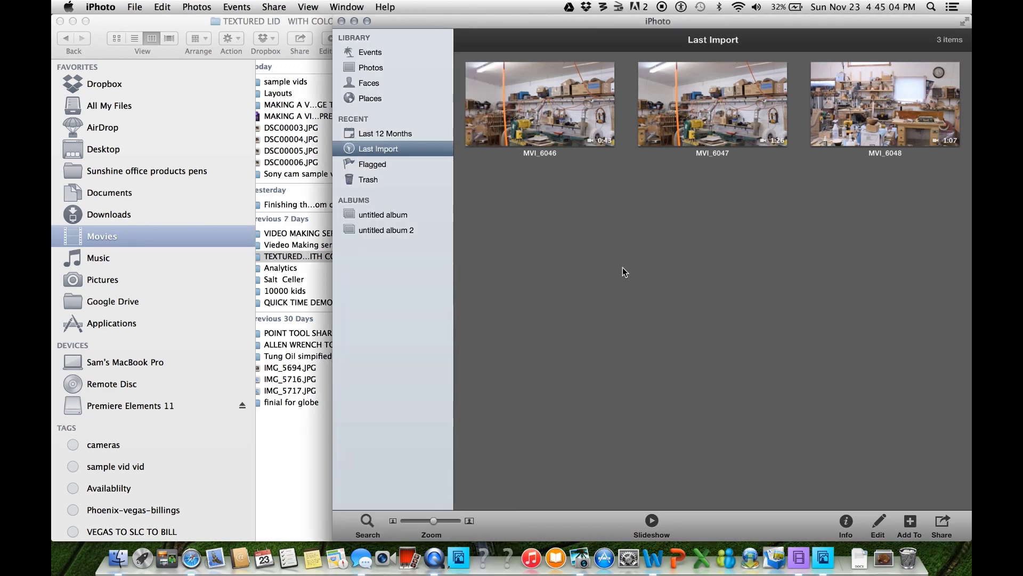
left_click(199, 138)
left_click(122, 215)
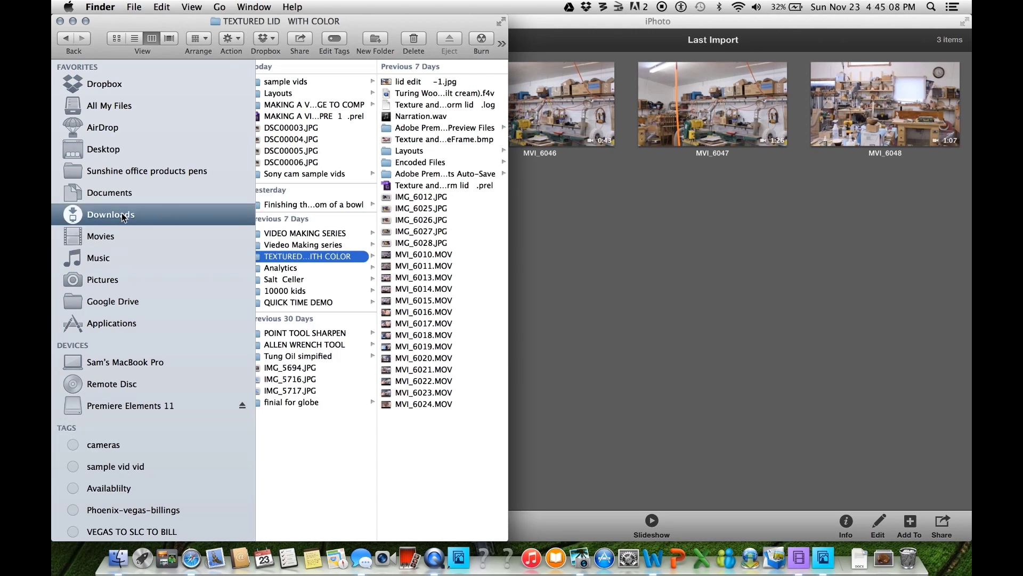
left_click(106, 237)
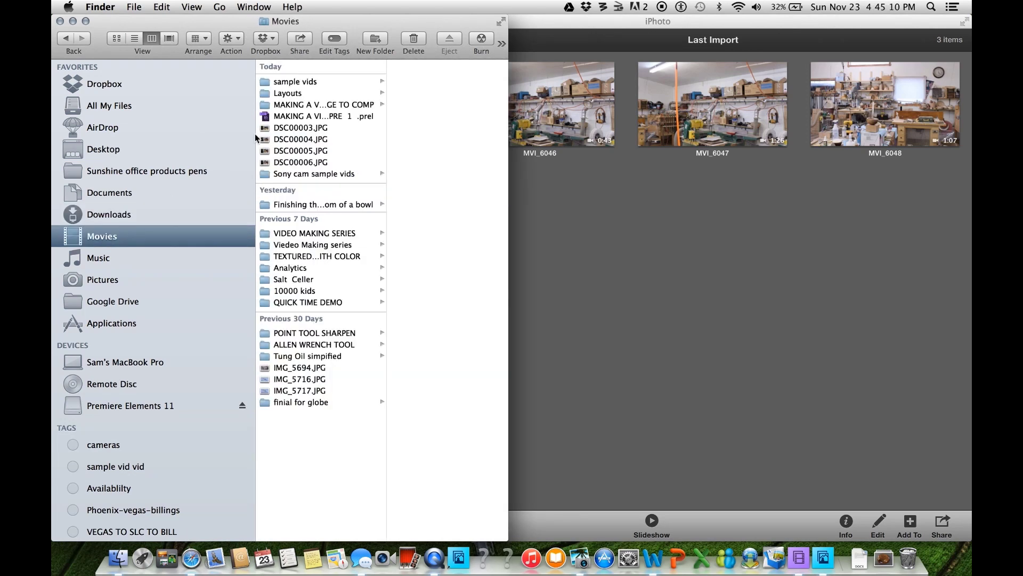
Create a new folder in Movies named 'Test video filmmaking'.
left_click(161, 7)
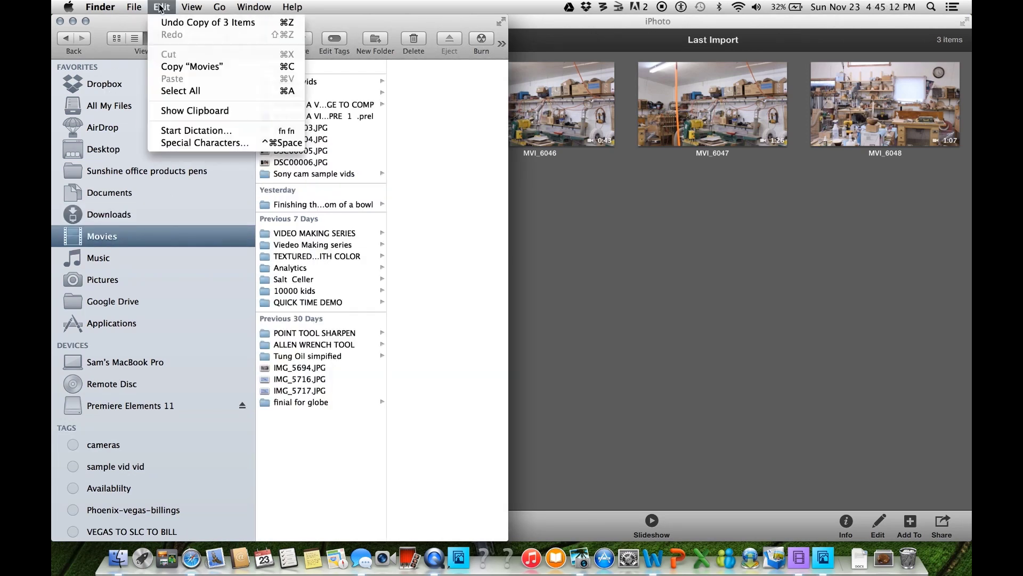
mouse_move(141, 7)
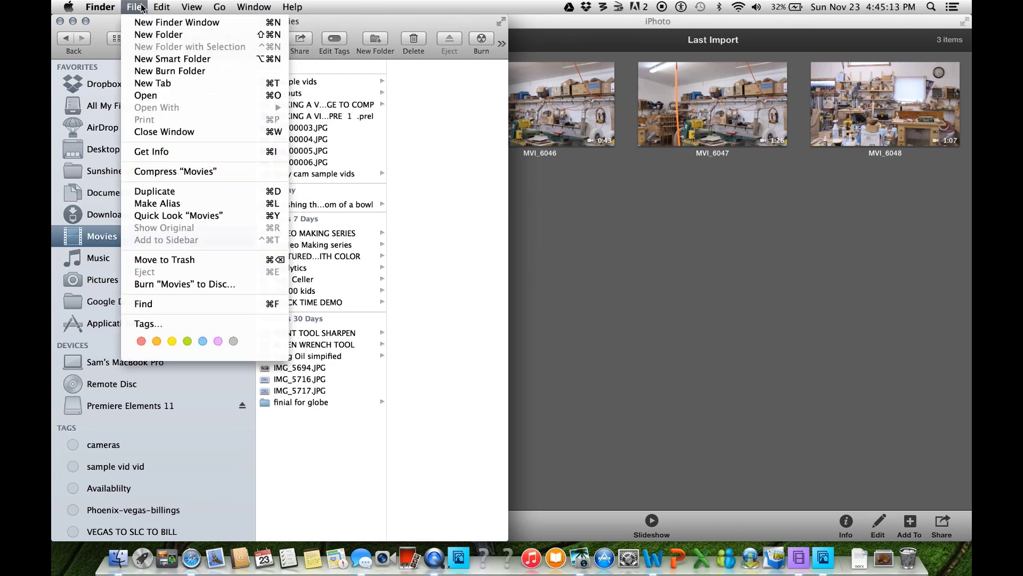
left_click(157, 36)
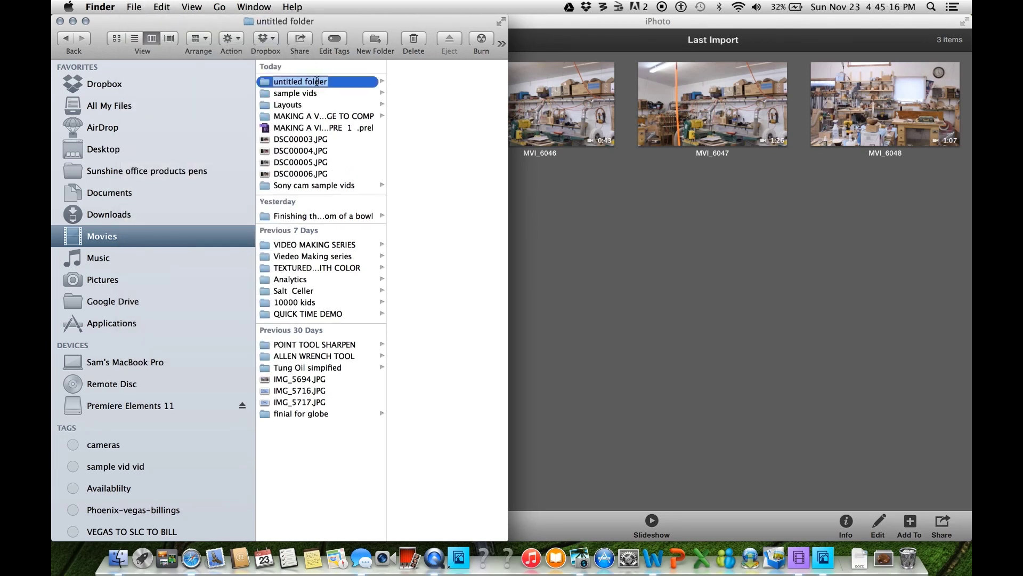
key("BackSpace")
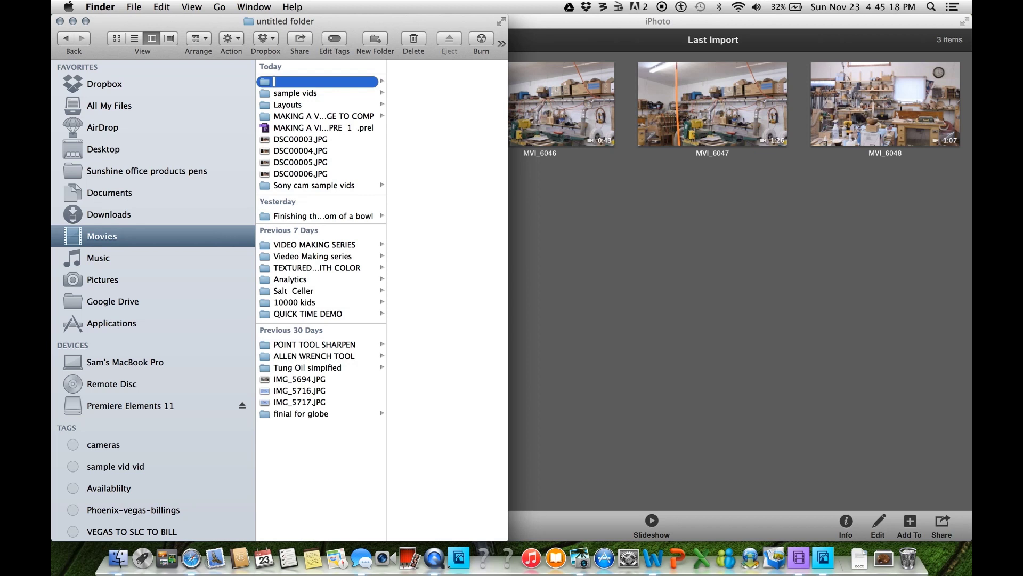
type("Test video filmi")
key("BackSpace")
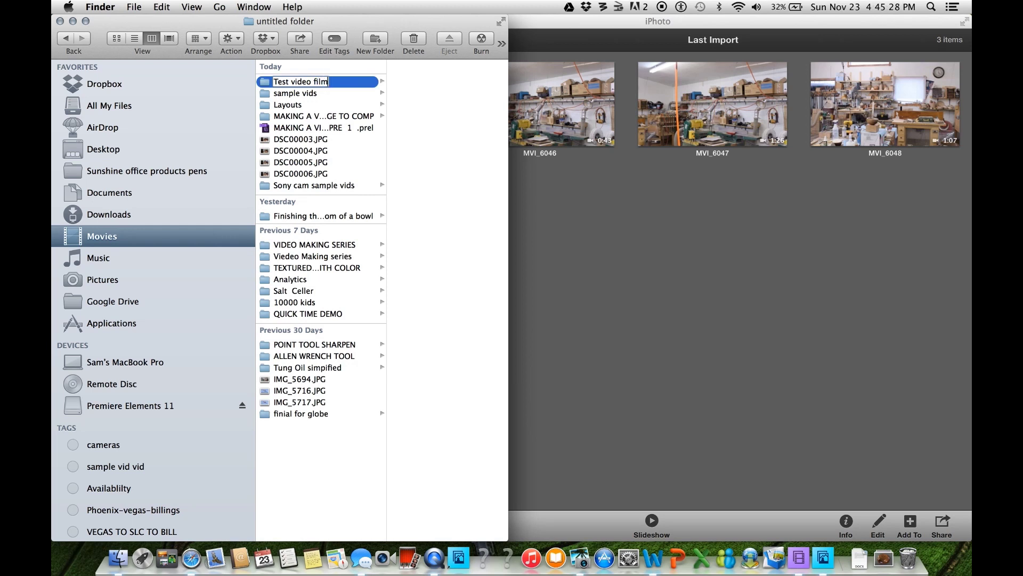
type("making")
left_click(618, 237)
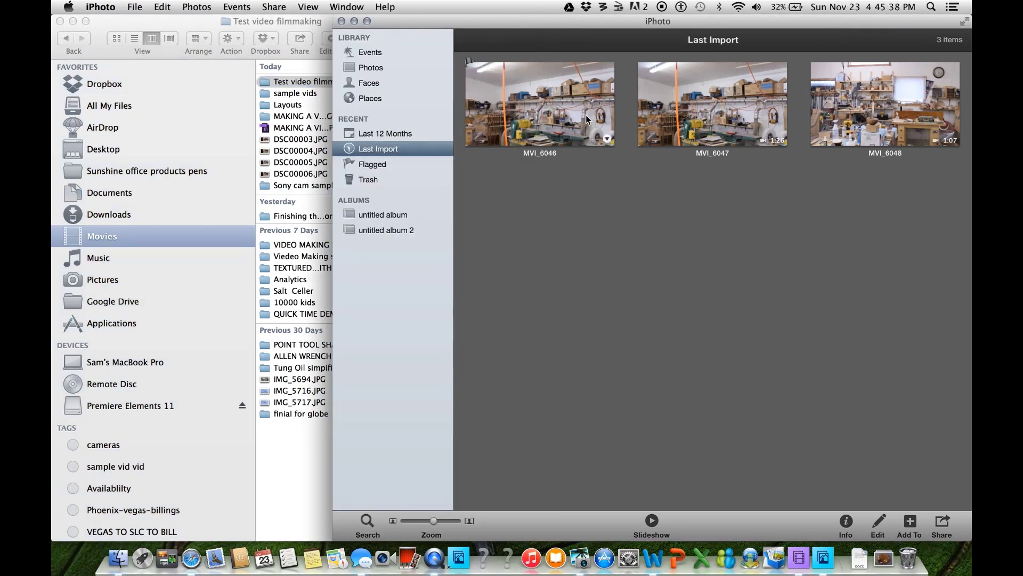
Copy MVI_6046–MVI_6048 from iPhoto into the Test video filmmaking folder, then minimize iPhoto.
left_click(584, 99)
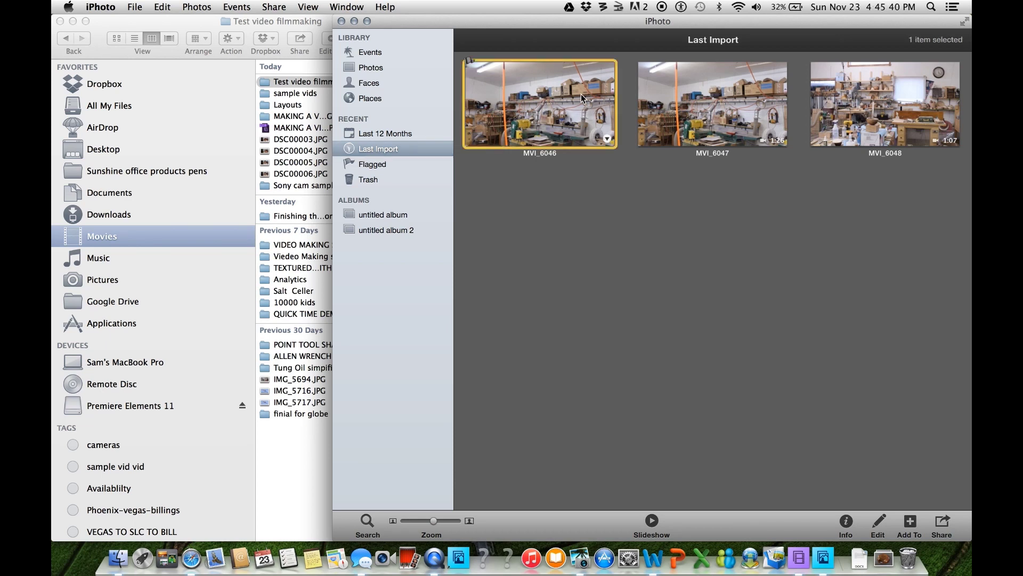
left_click(870, 117, "shift")
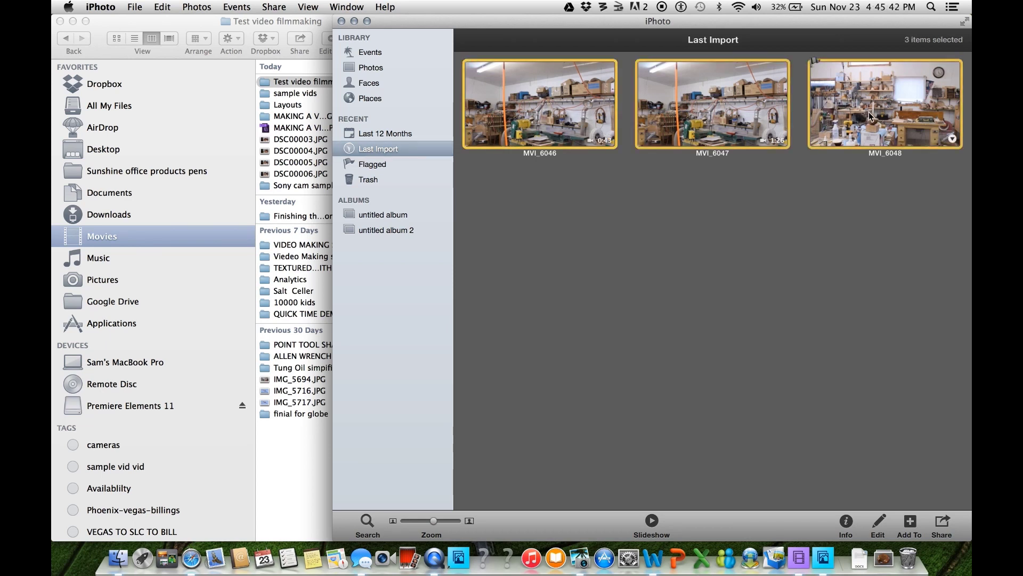
left_click(561, 81)
left_click_drag(561, 81, 300, 85)
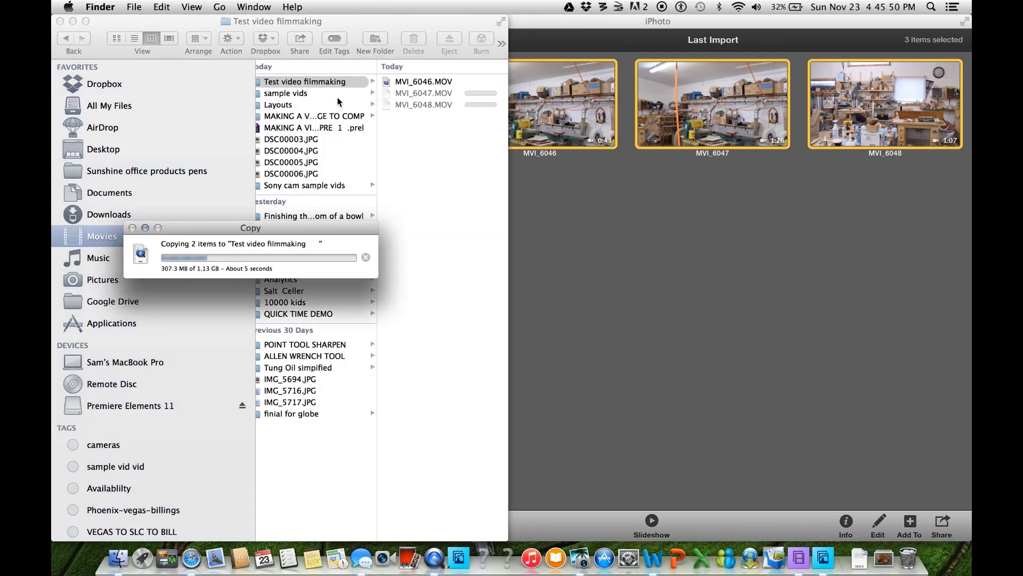
left_click(678, 247)
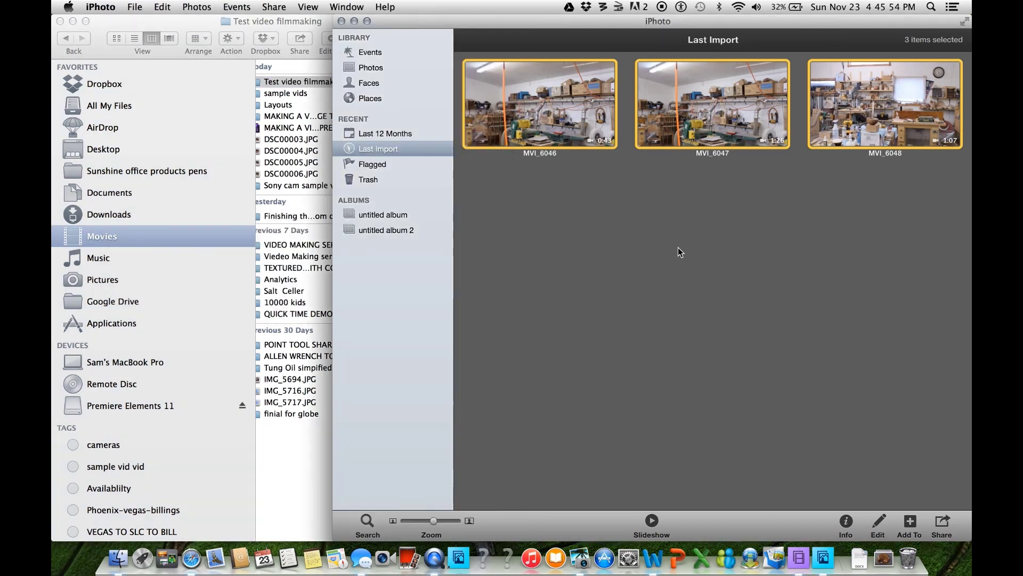
left_click(354, 21)
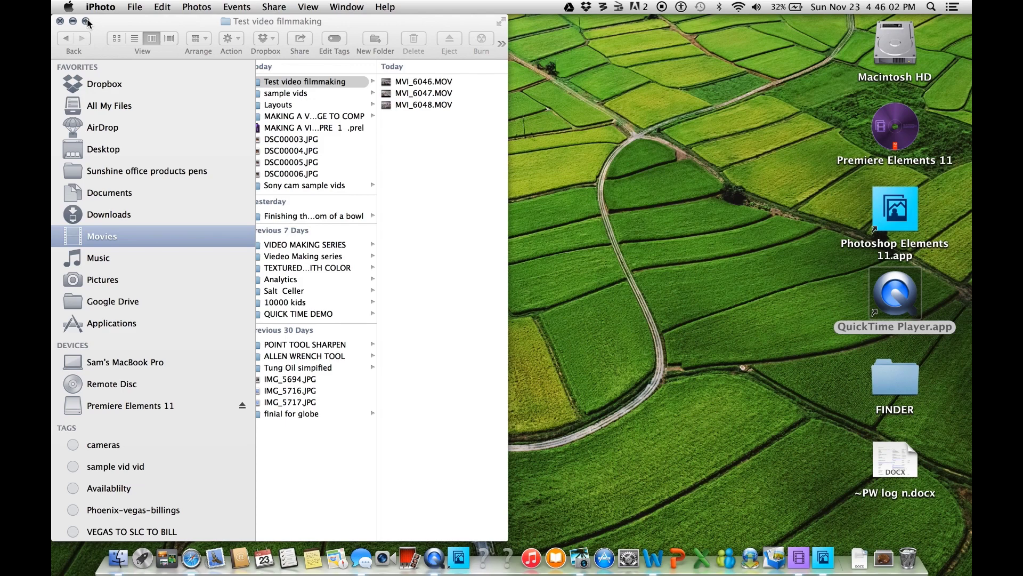
Tile the Finder window holding the three clips to the left half of the screen.
mouse_move(88, 22)
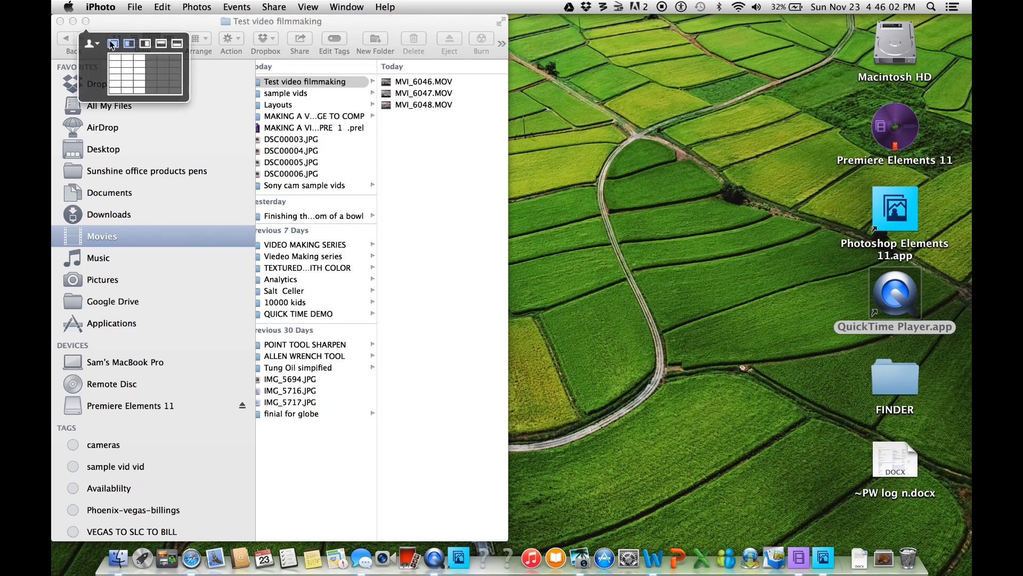
left_click(113, 47)
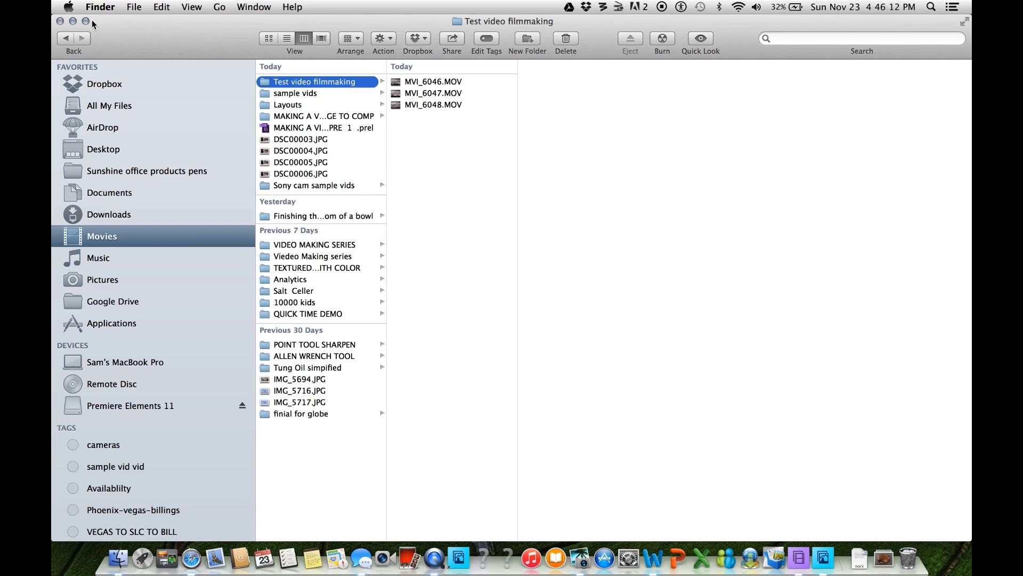
mouse_move(86, 22)
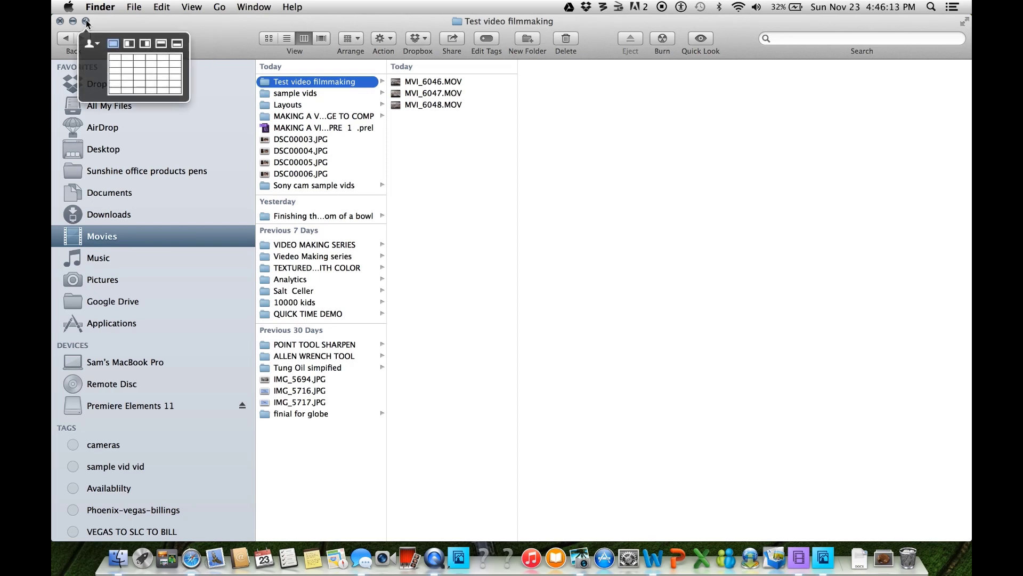
left_click(126, 44)
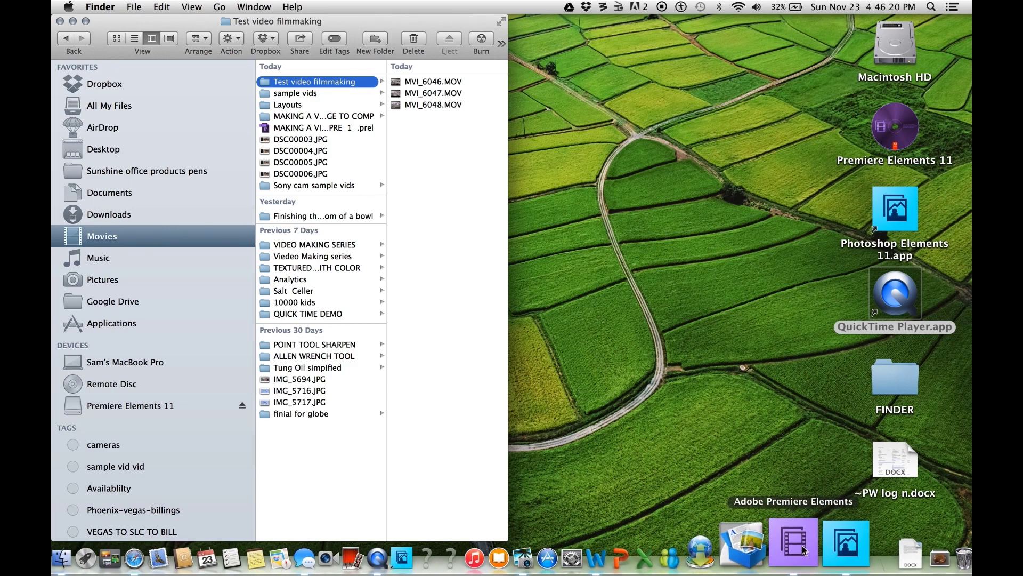
Tile the Premiere Elements project window to the right half, beside Finder, showing the title templates.
left_click(802, 545)
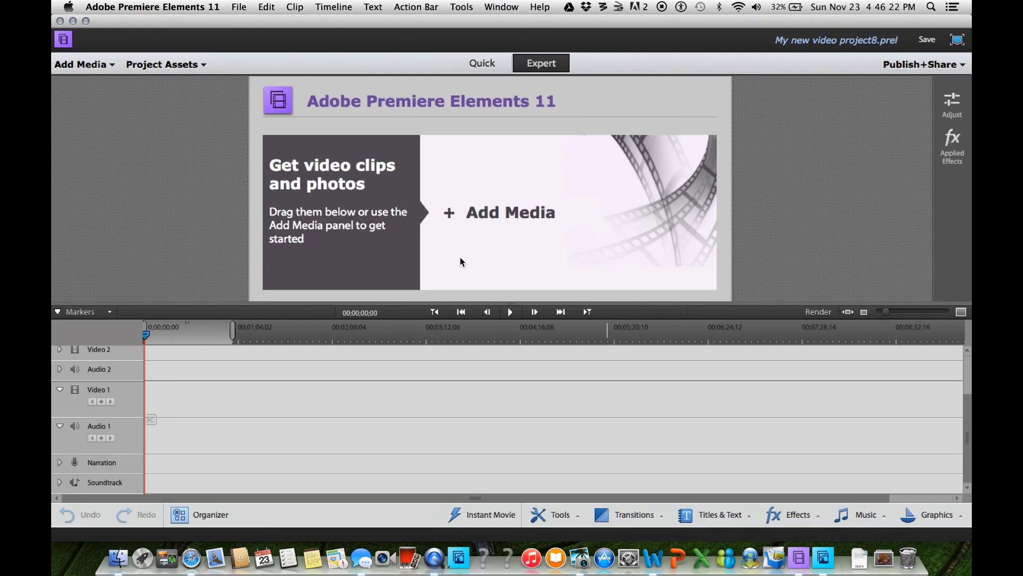
mouse_move(85, 23)
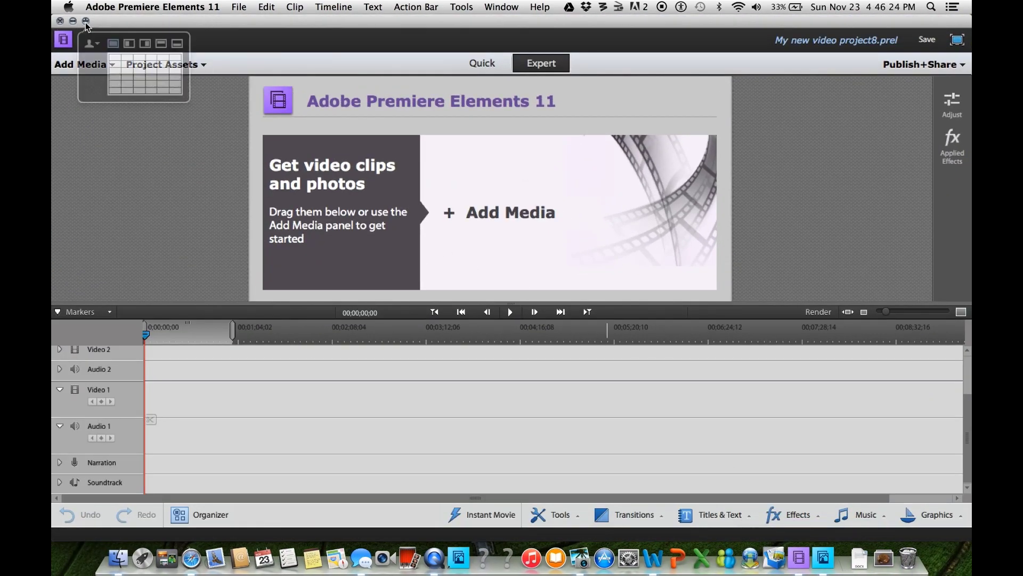
left_click(146, 46)
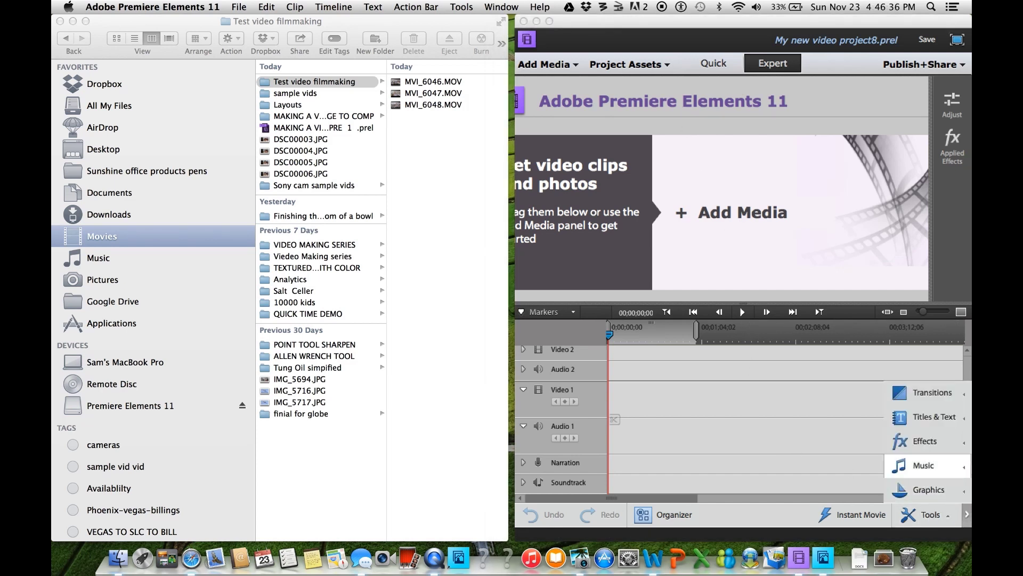
mouse_move(967, 515)
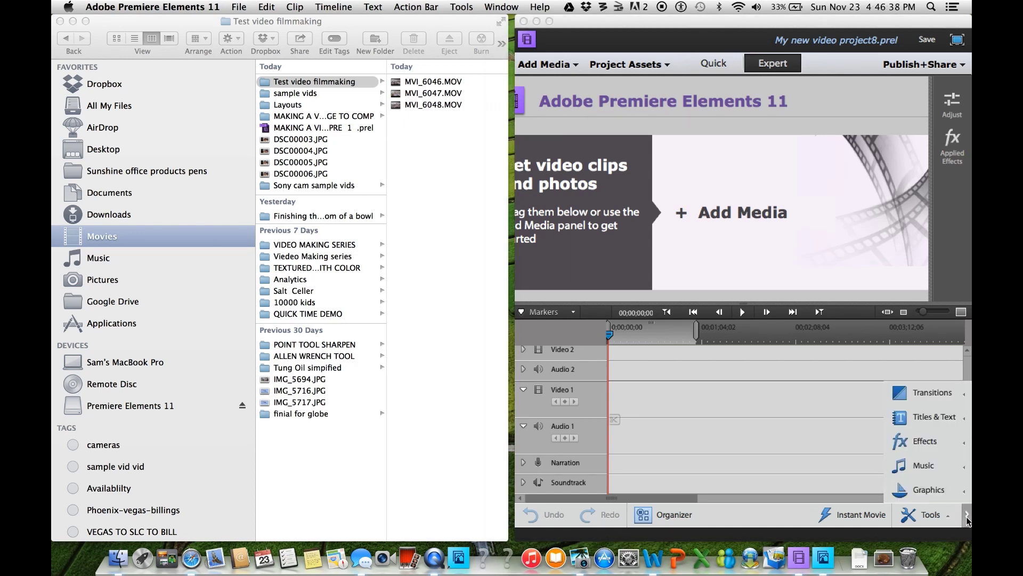
left_click(938, 418)
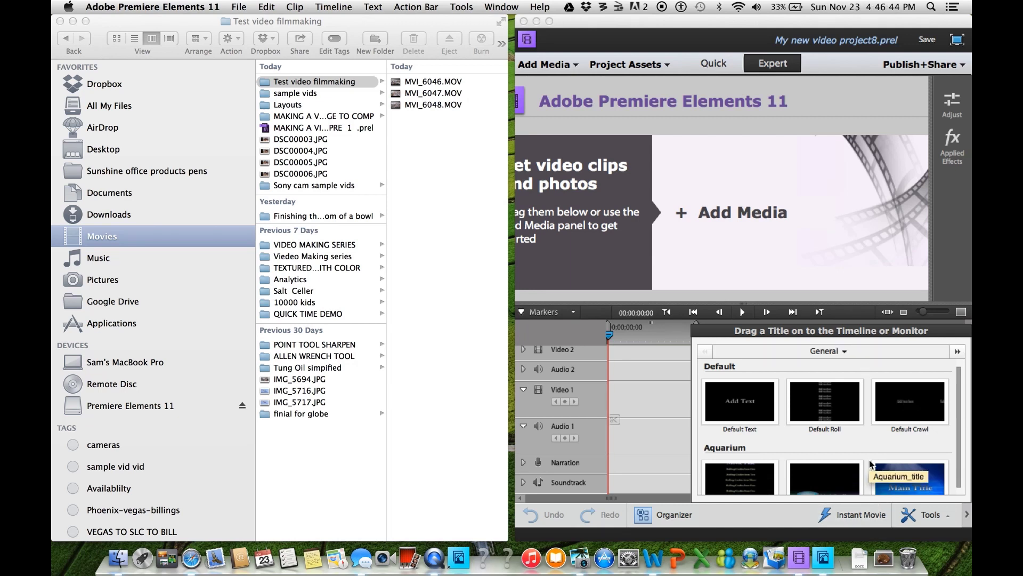
Place the Default Text title on Video 1 and close the gap so it starts at zero.
left_click(757, 408)
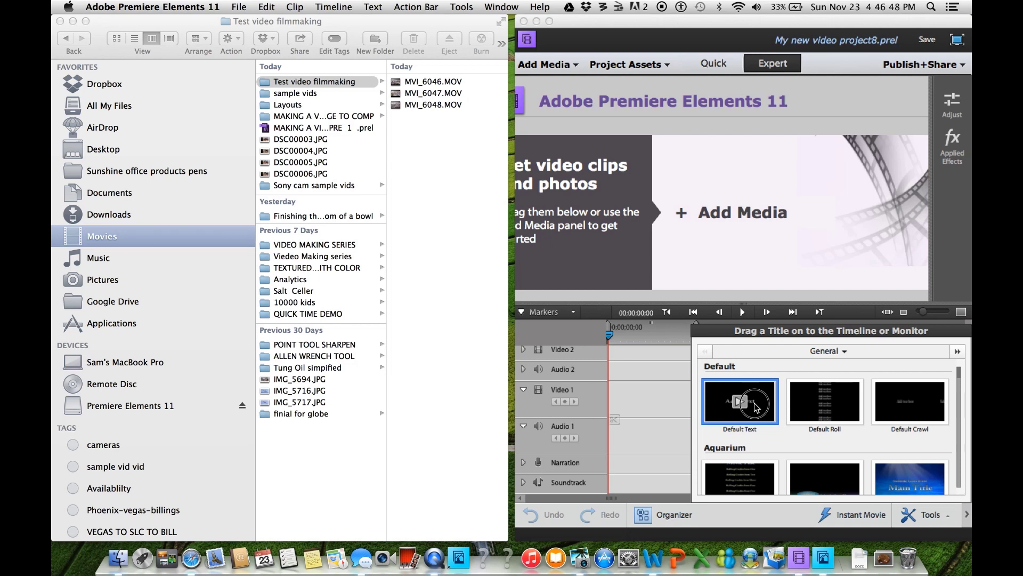
left_click_drag(757, 408, 712, 434)
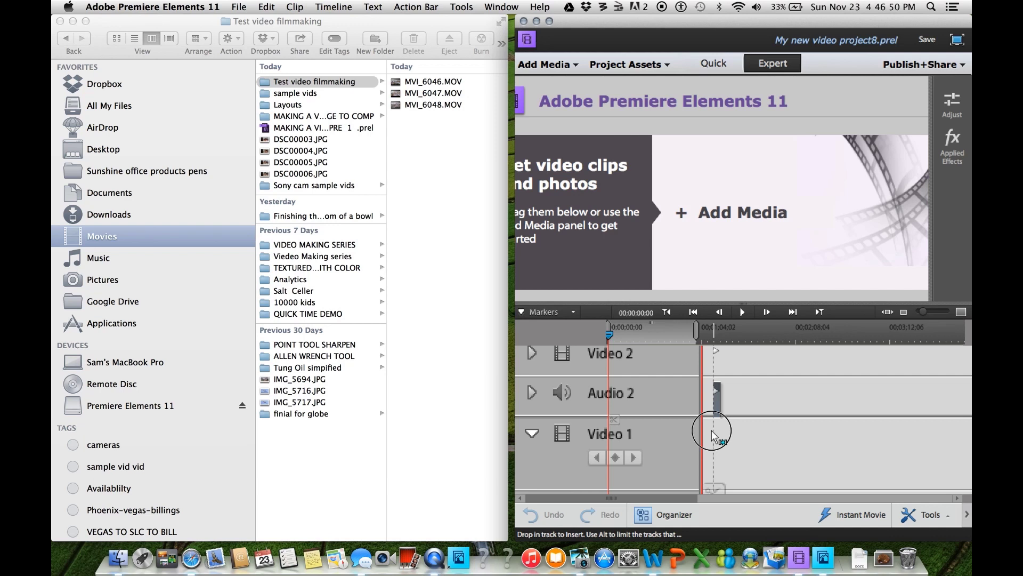
left_click_drag(712, 435, 712, 435)
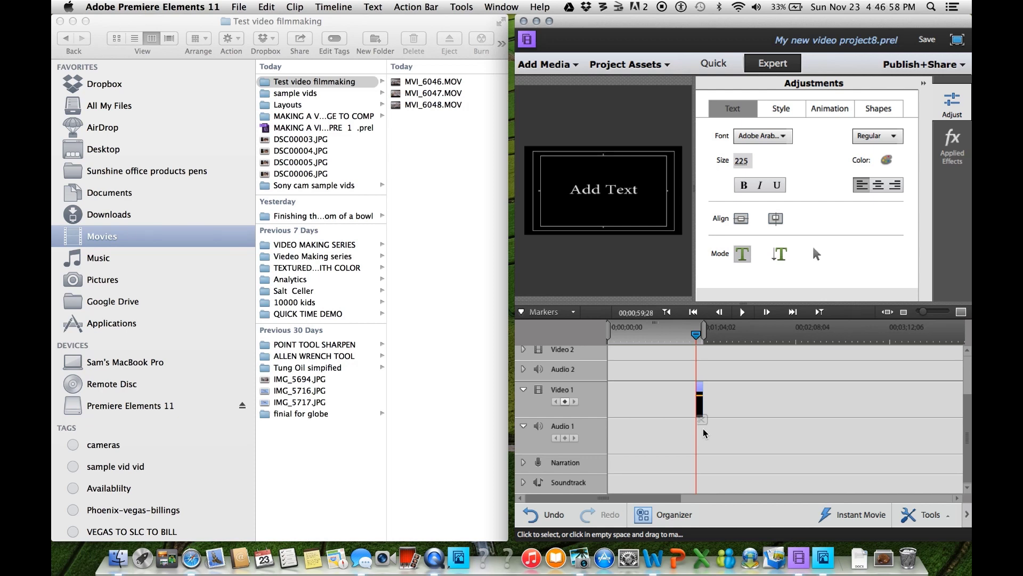
right_click(668, 393)
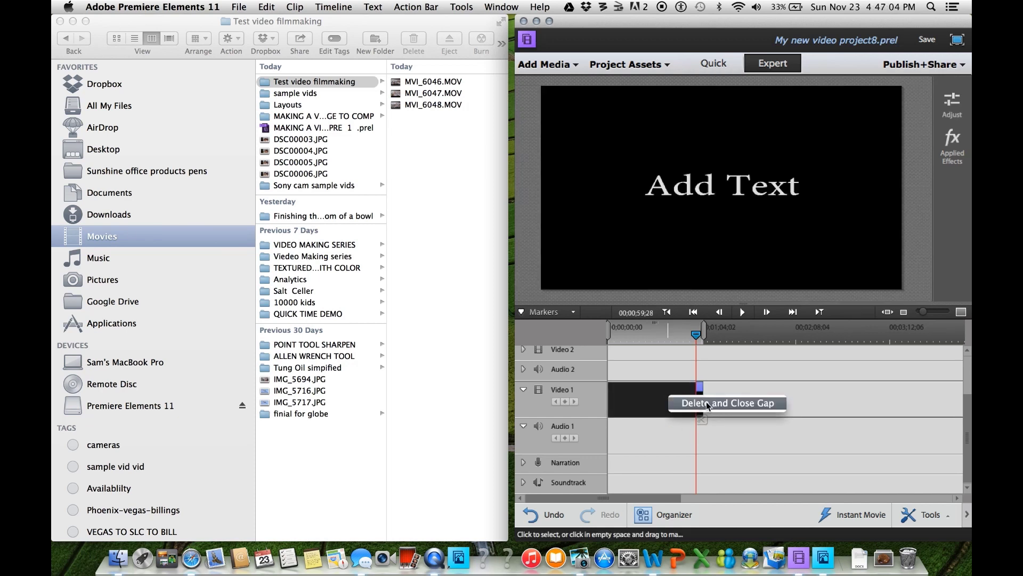
left_click(707, 403)
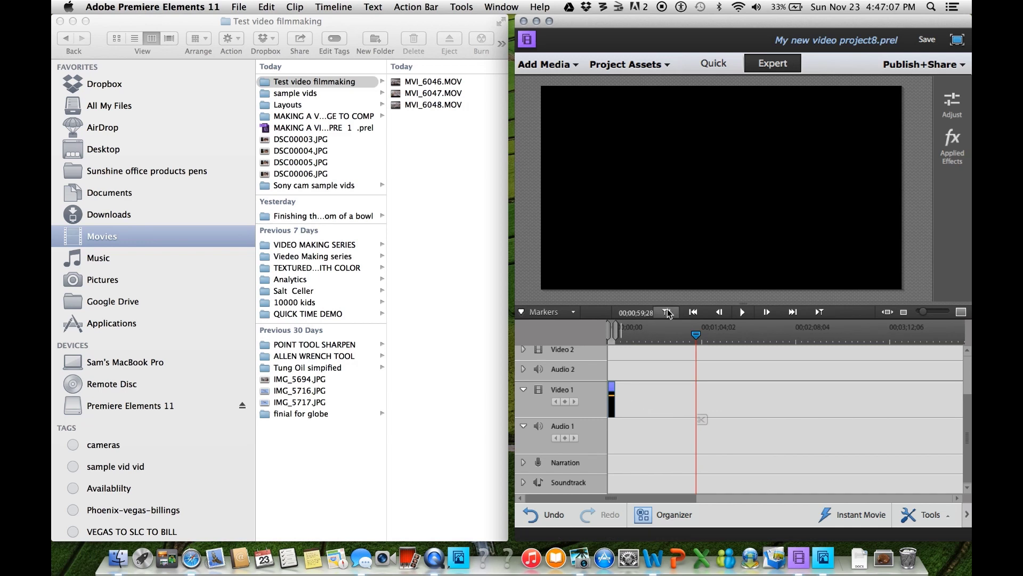
left_click(667, 313)
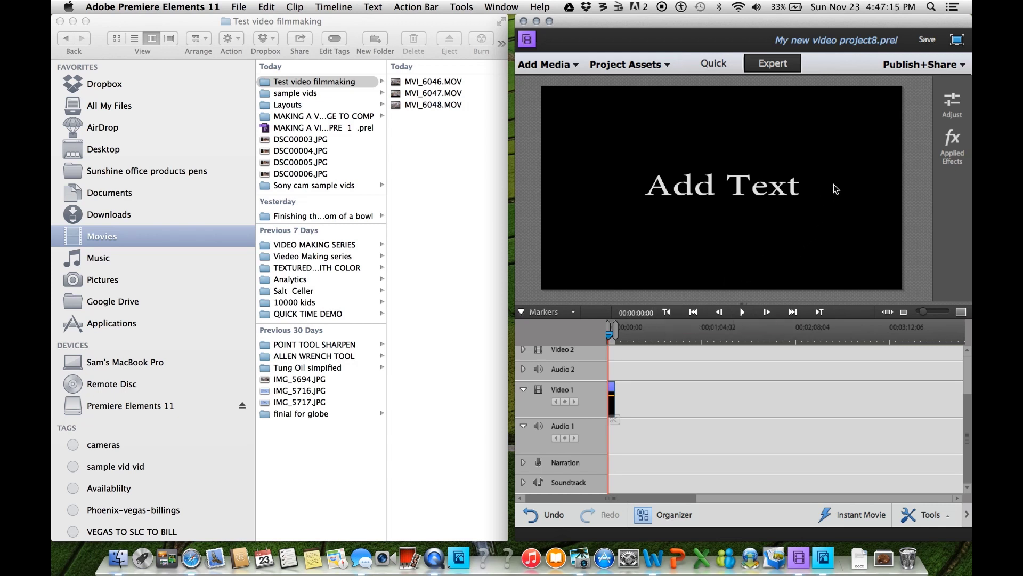
Change the title text to 'Making a Youtub' / 'video' on two lines.
left_click(802, 187)
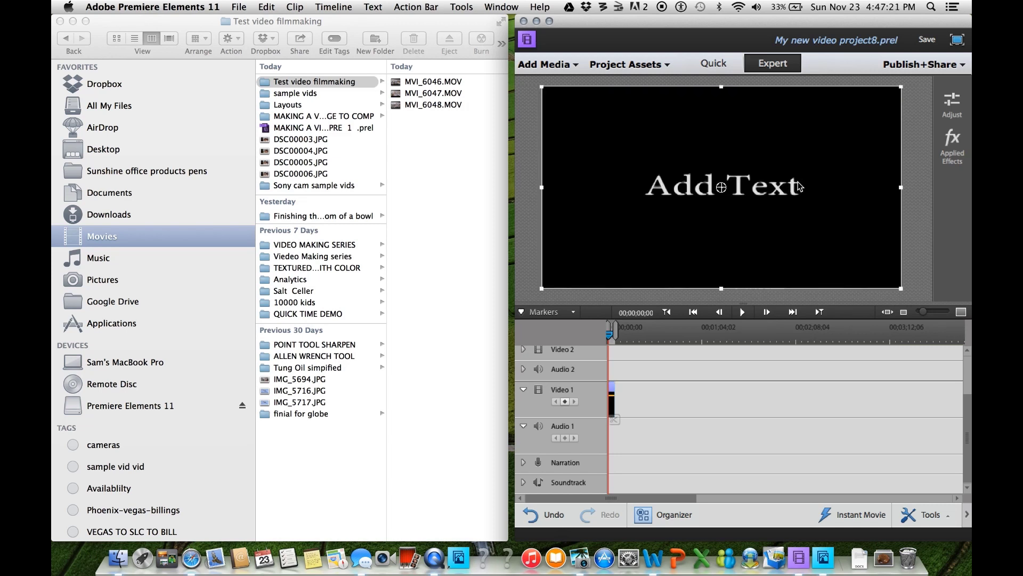
double_click(799, 183)
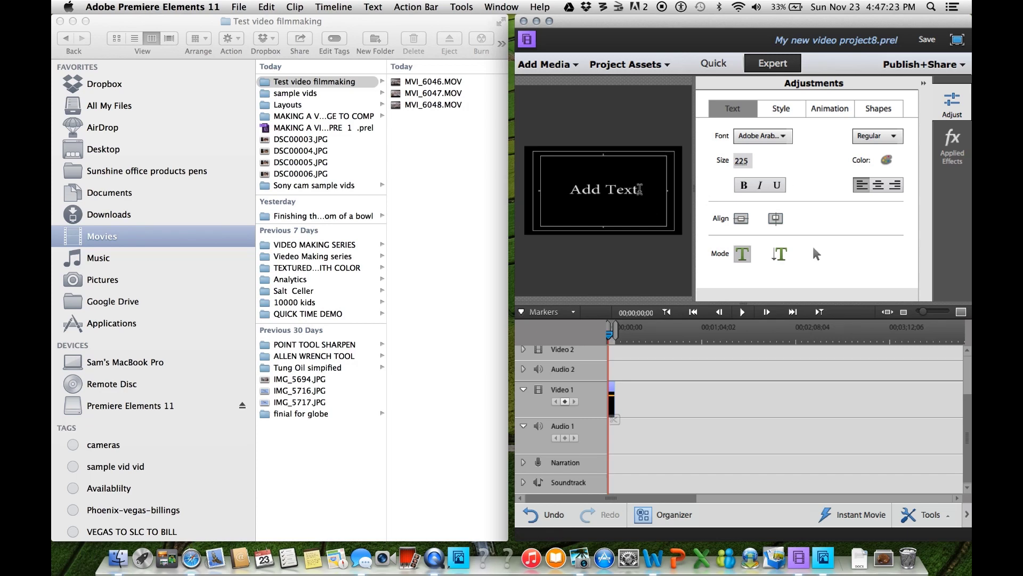
left_click(551, 23)
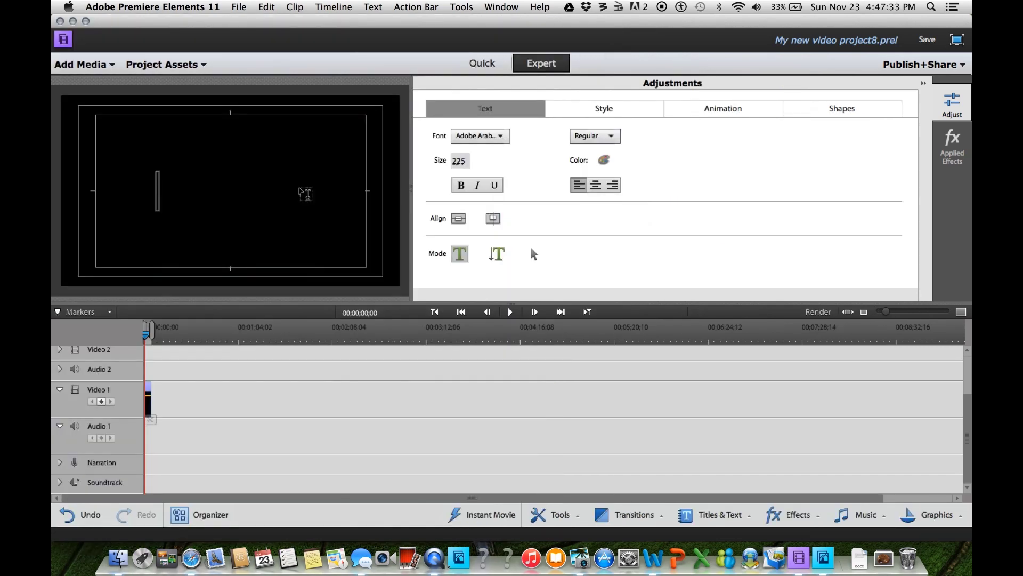
type("Making")
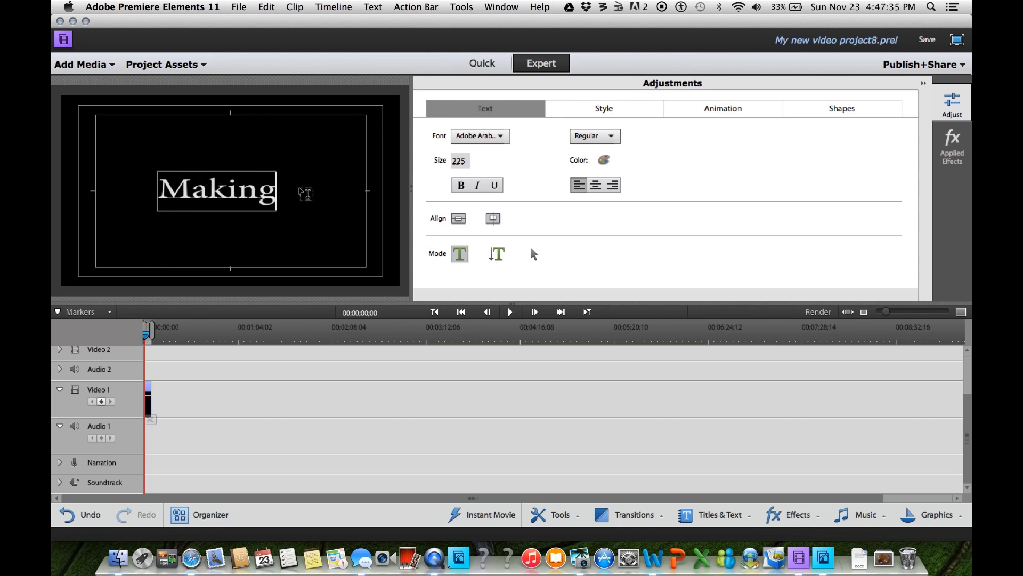
type(" a Yout")
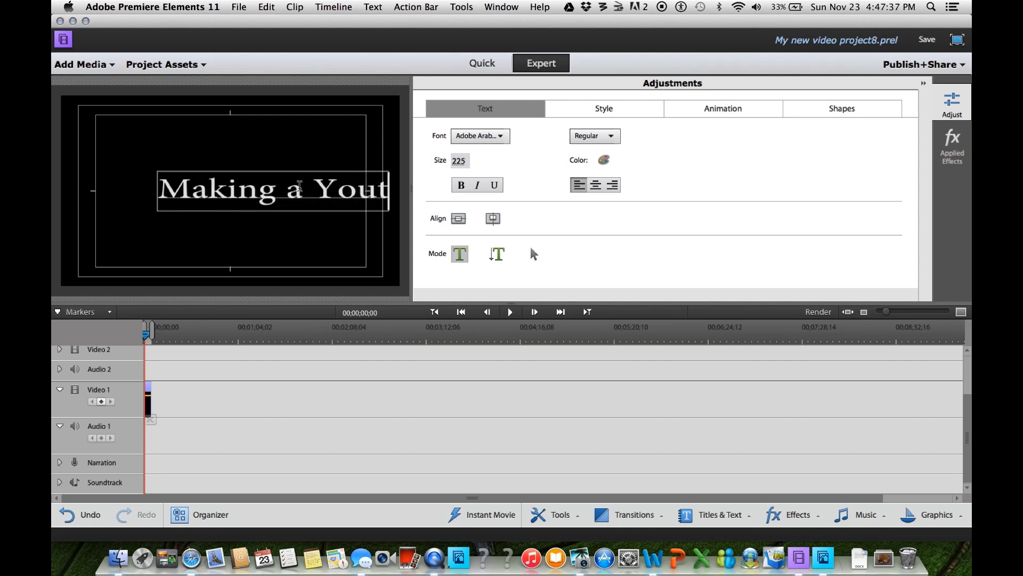
type("ub")
key("Return")
type("video")
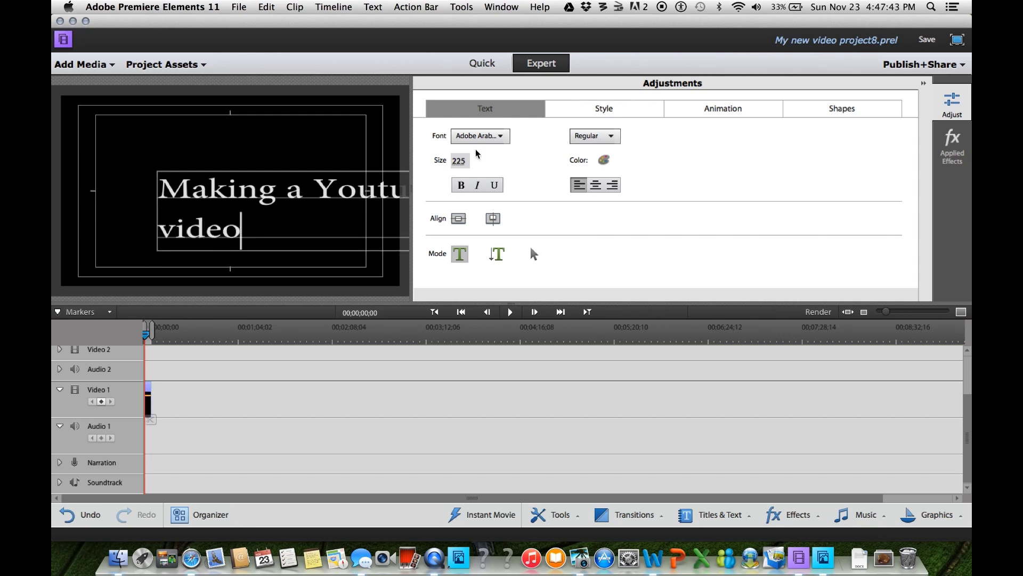
Set the title to size 188, centre-aligned and centred both ways, then save the project.
left_click(461, 161)
type("188")
key("Return")
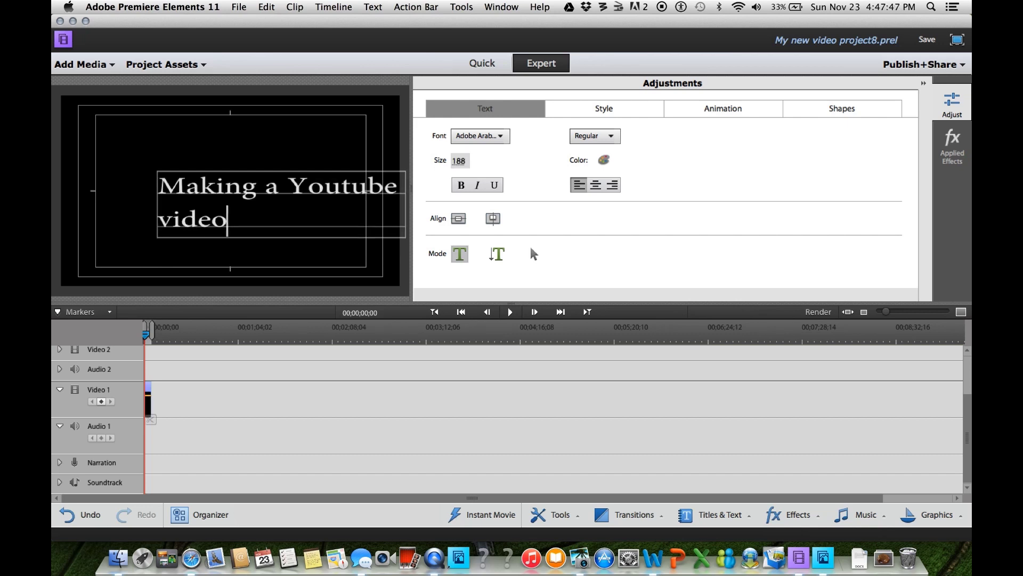
left_click(595, 188)
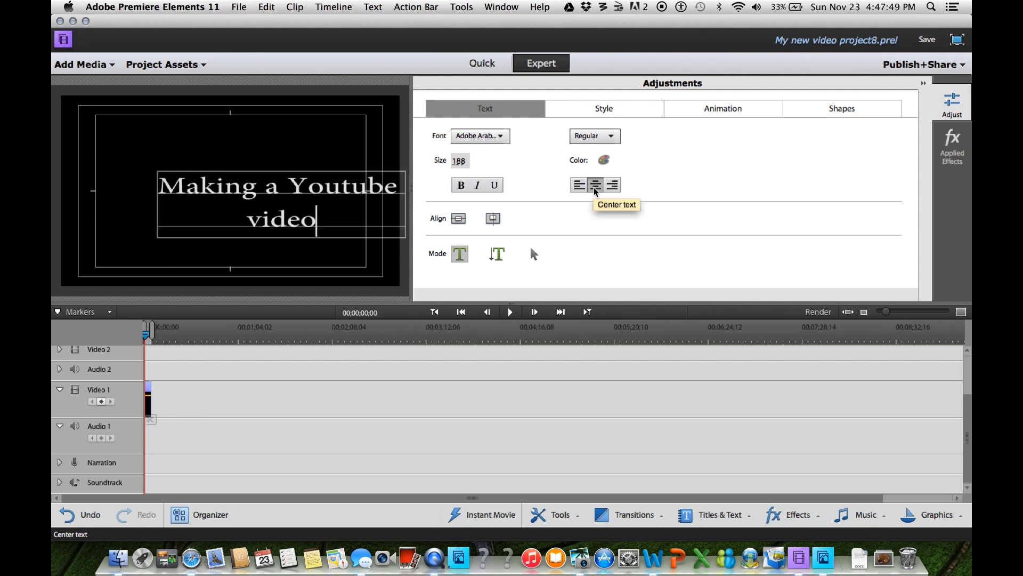
left_click(493, 219)
left_click(462, 221)
key("super+s")
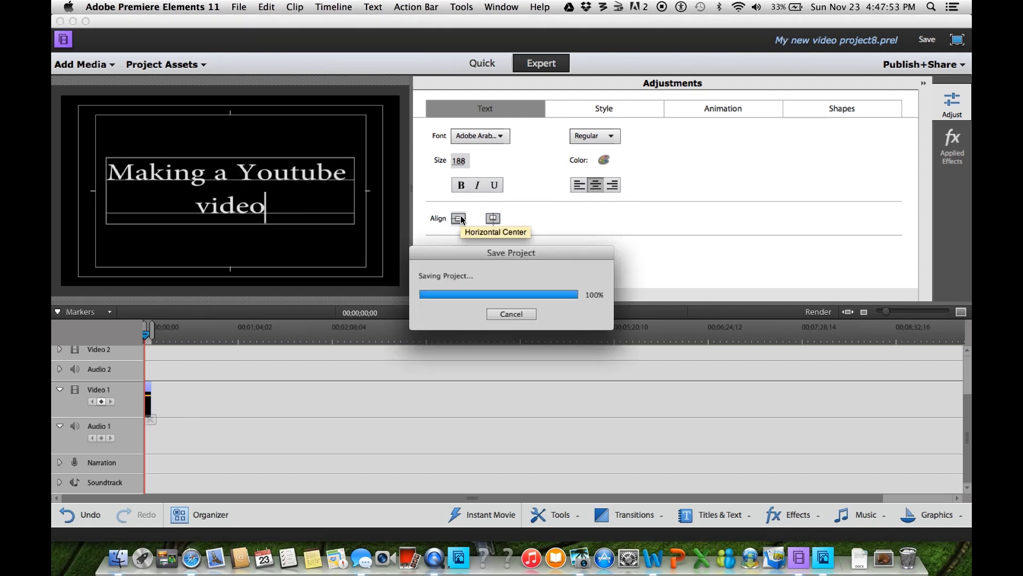
Apply the gold CaslonPro GoldStroke 95 text style to the title.
left_click(604, 109)
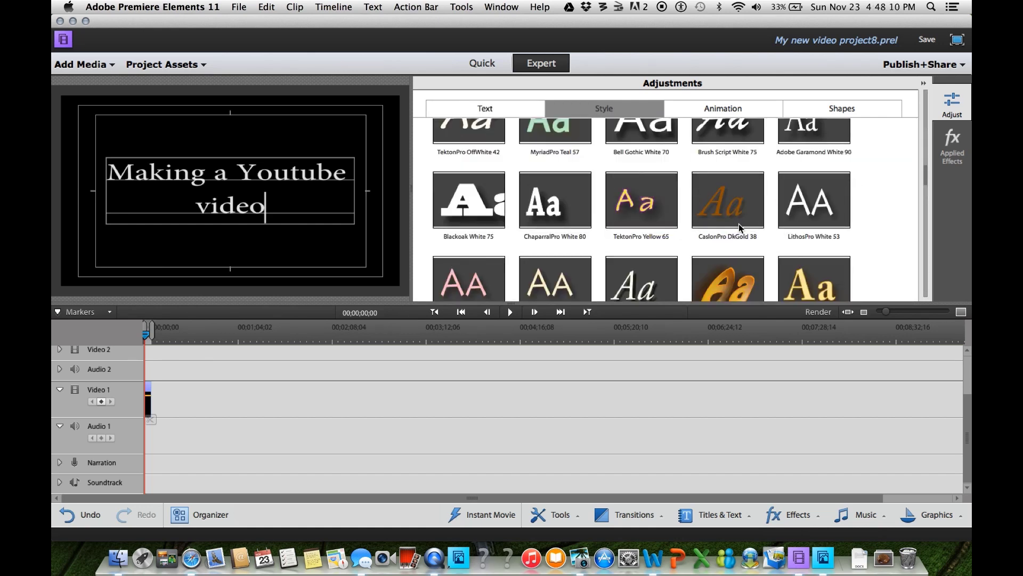
scroll(739, 228, "down", 2)
left_click(802, 226)
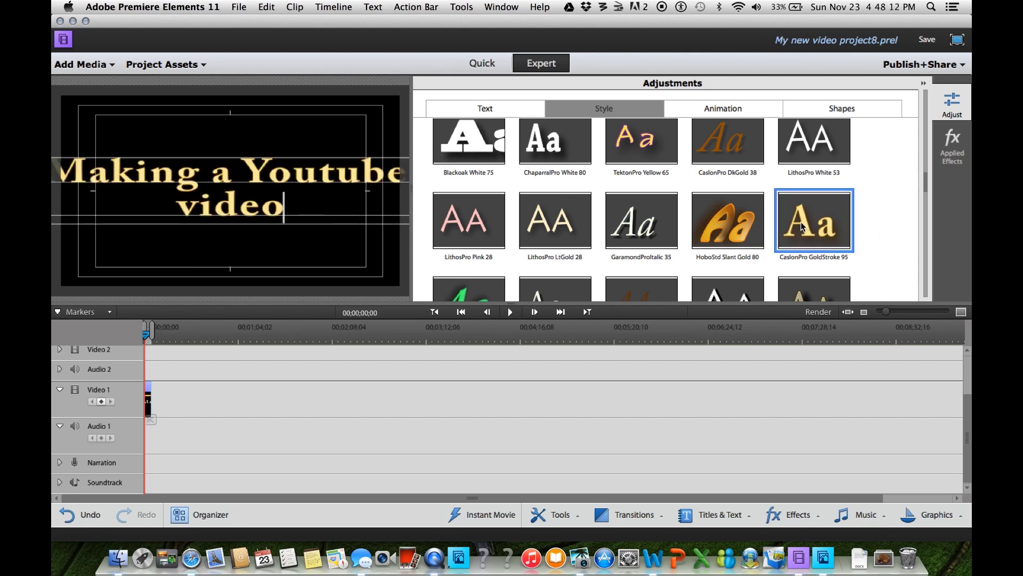
Set the title text size to 122 and exit title editing.
left_click(497, 107)
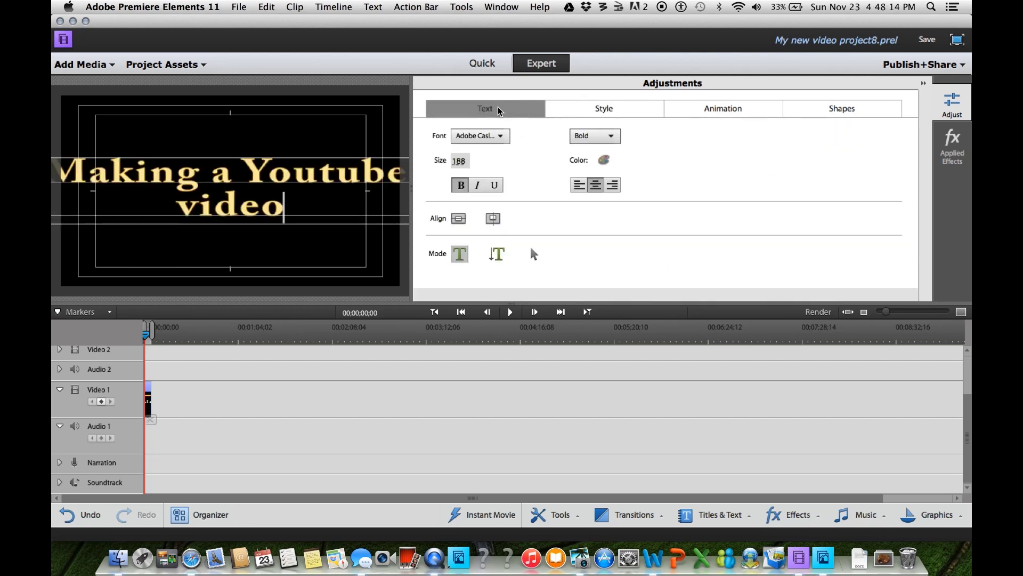
left_click(461, 156)
type("98")
key("Return")
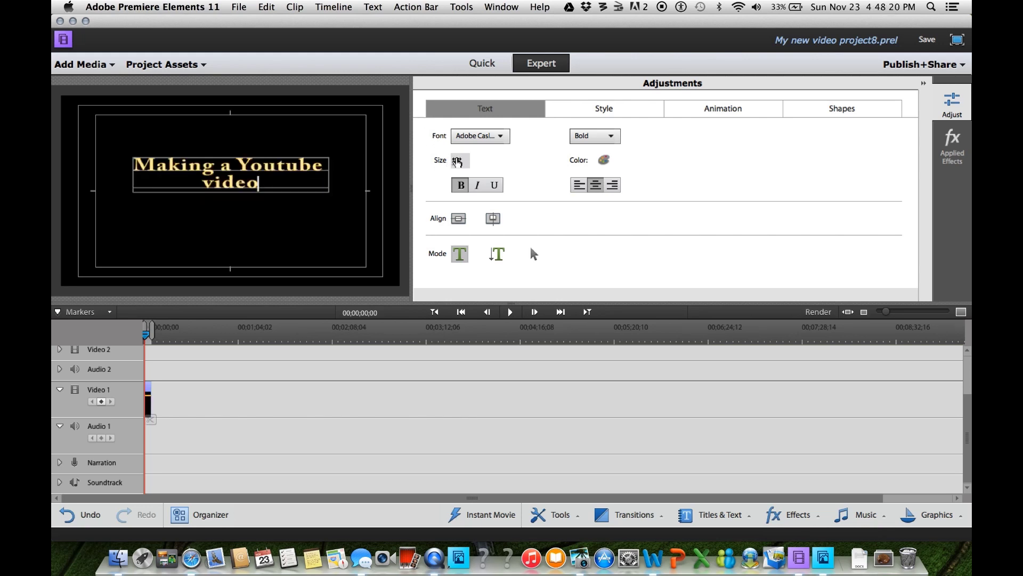
left_click(461, 155)
type("122")
key("Return")
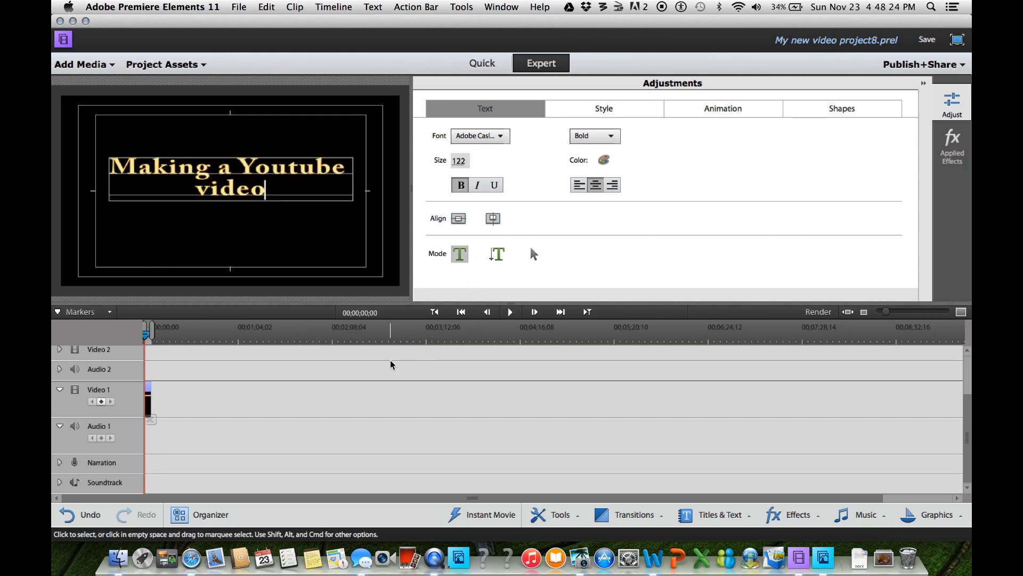
left_click(231, 394)
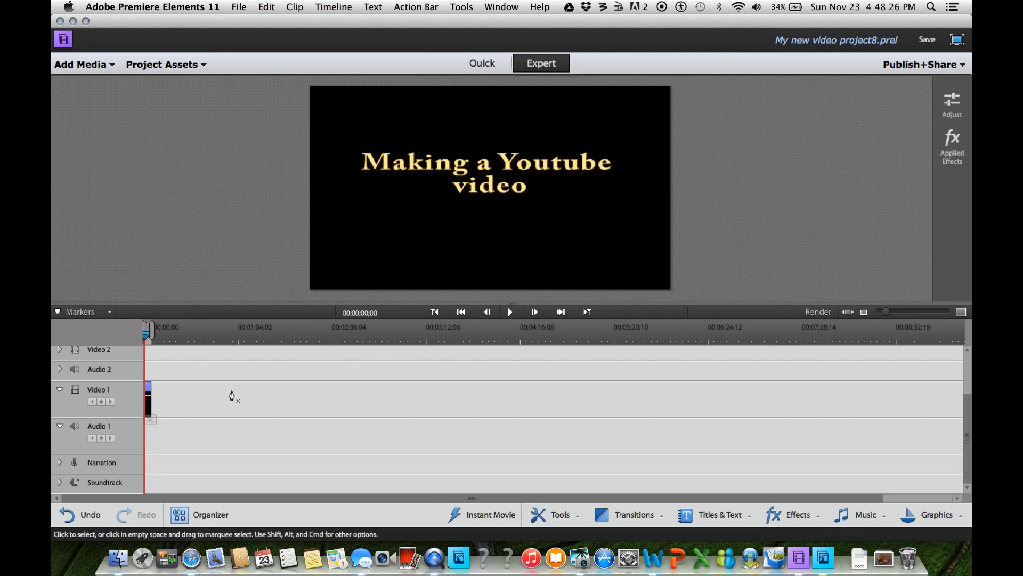
Import MVI_6046, MVI_6047 and MVI_6048.MOV from Movies > Test video filmmaking into the project.
left_click(114, 66)
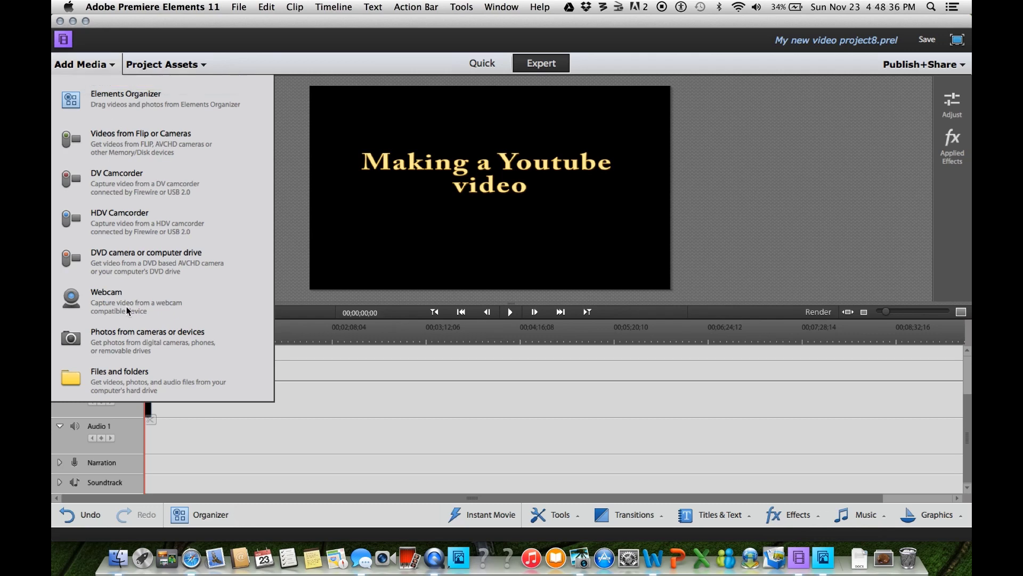
left_click(138, 382)
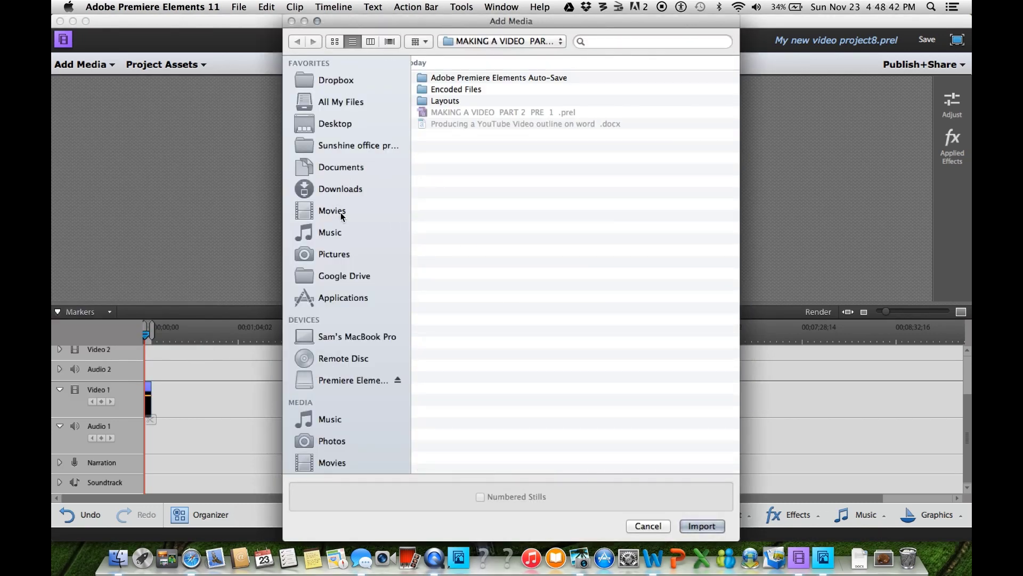
left_click(342, 216)
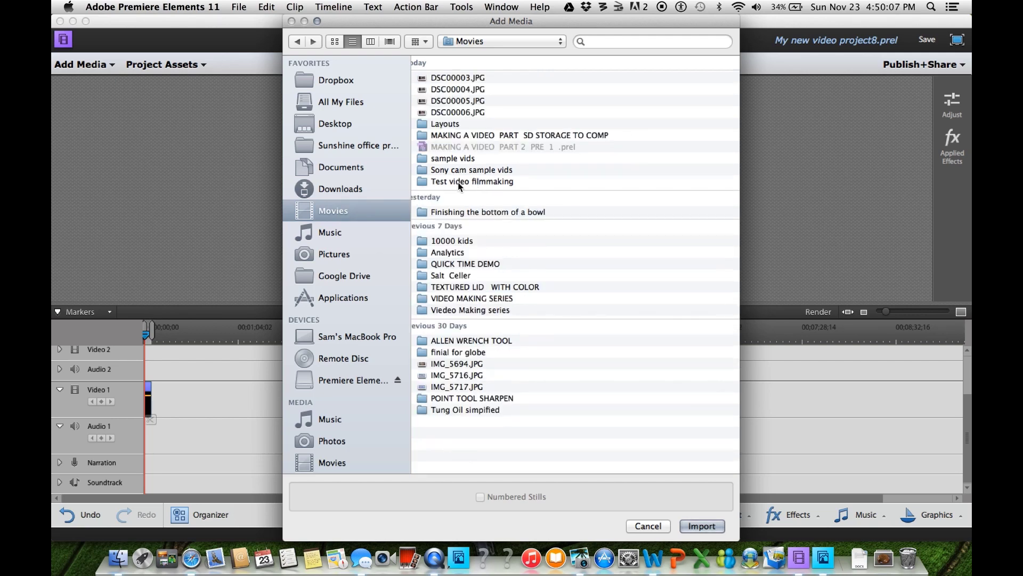
left_click(474, 181)
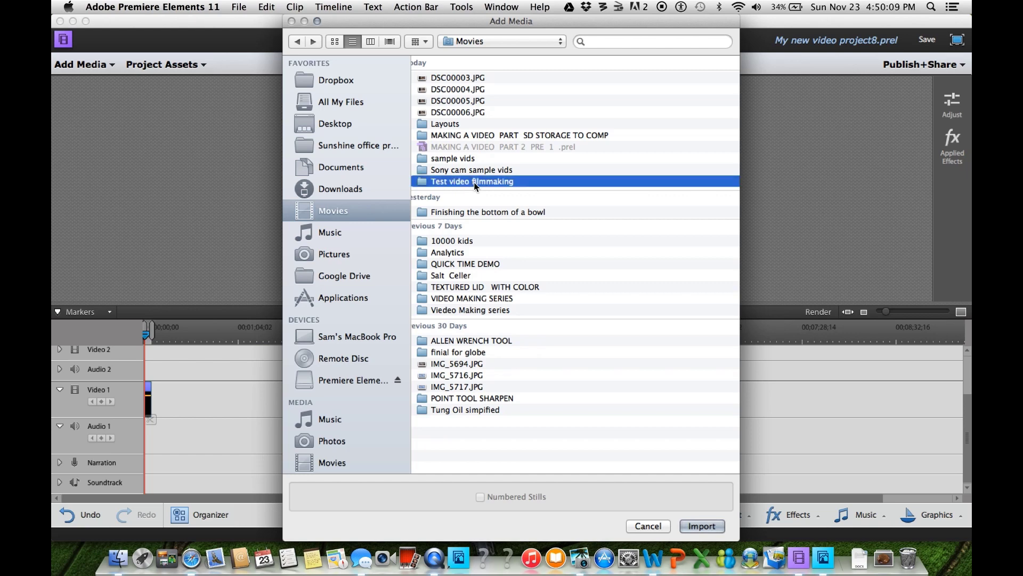
double_click(475, 181)
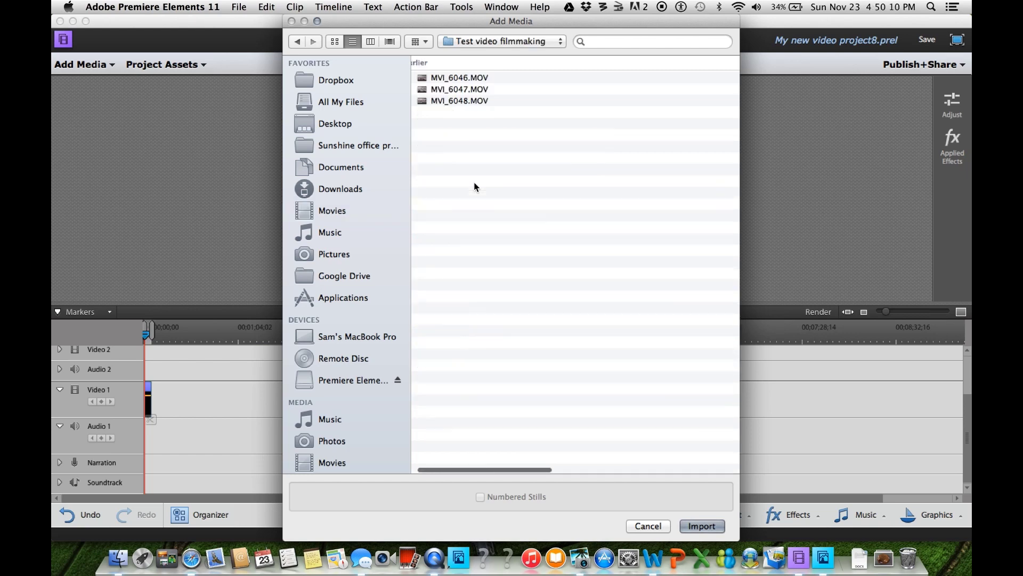
left_click(472, 78)
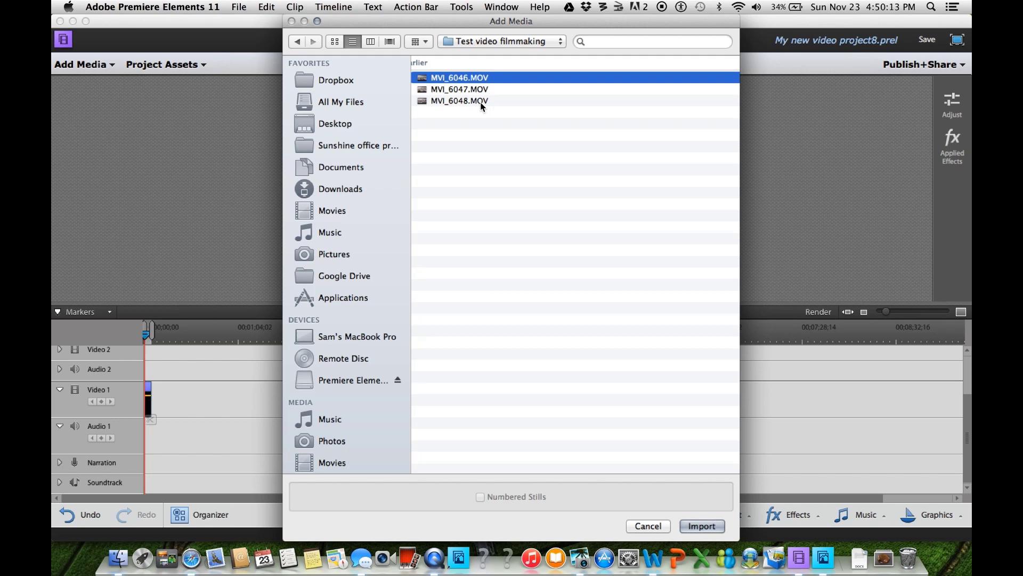
left_click(480, 101, "shift")
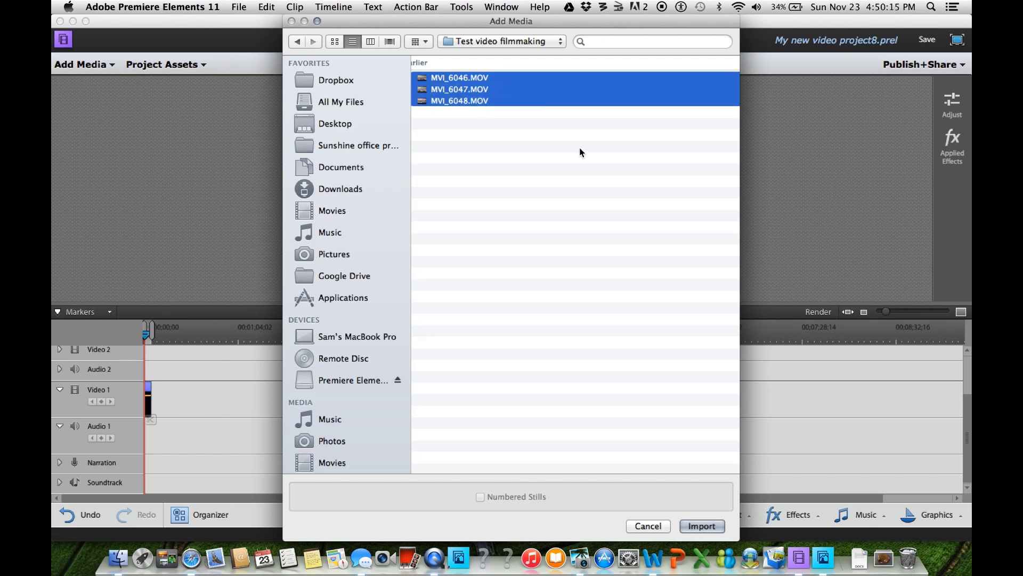
left_click(705, 525)
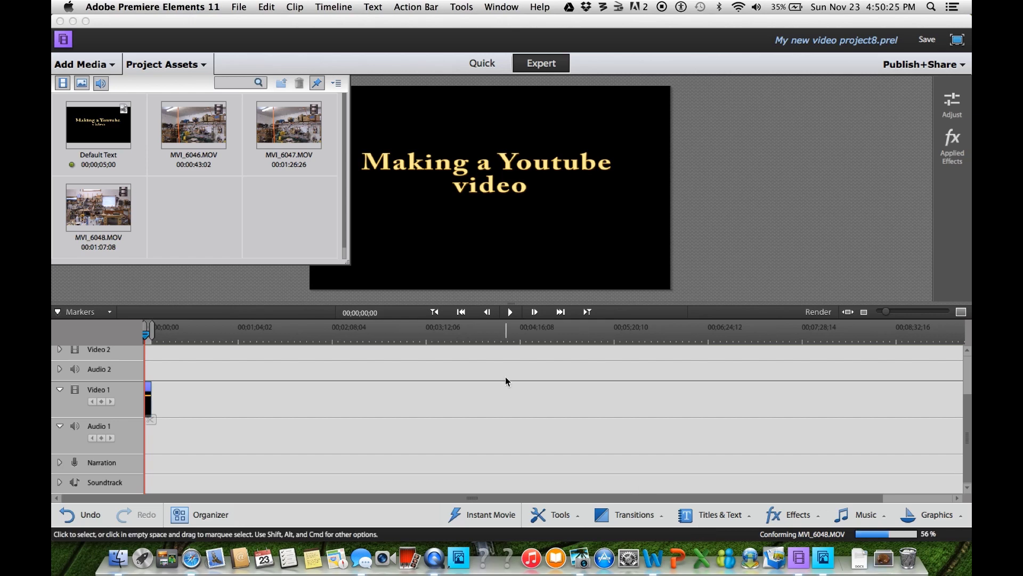
Drop clips MVI_6046, MVI_6047 and MVI_6048 onto Video 1 after the title.
left_click(208, 114)
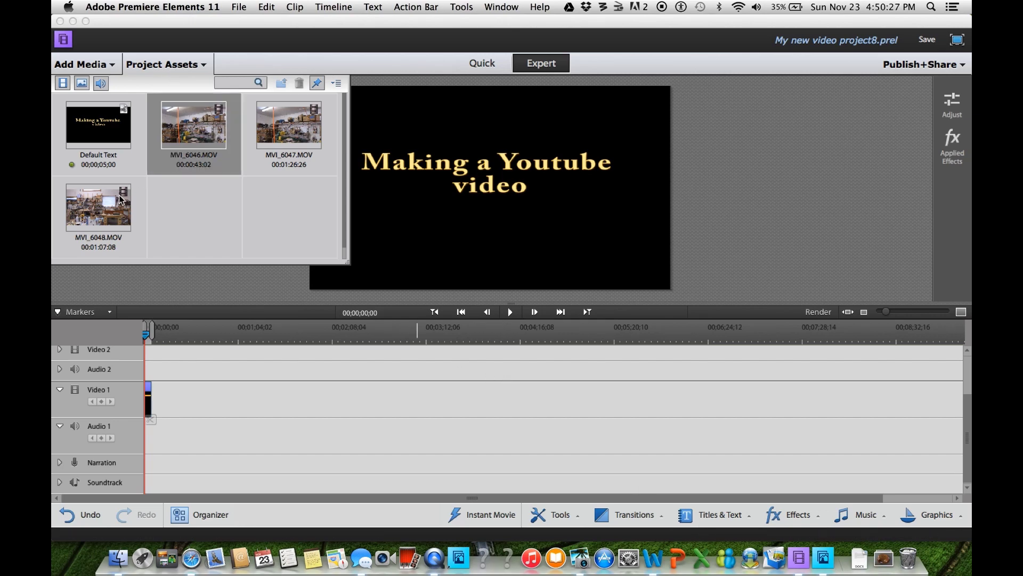
left_click(120, 200, "shift")
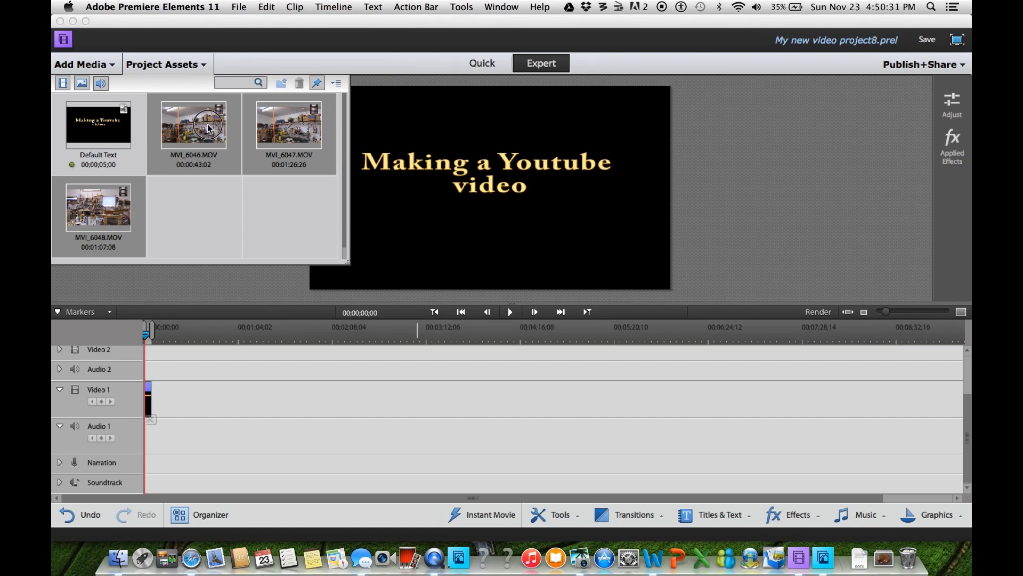
left_click_drag(211, 130, 429, 448)
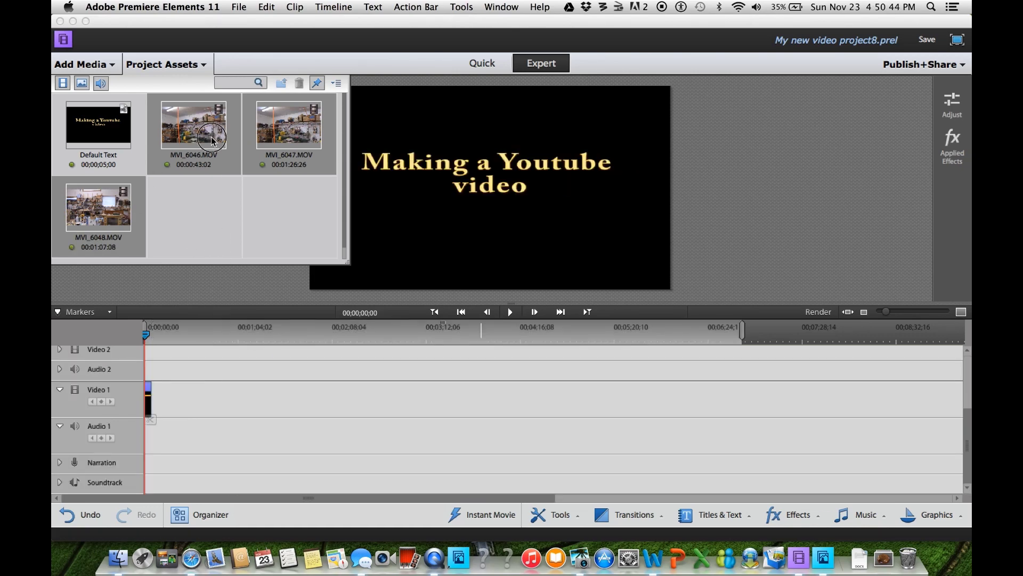
left_click_drag(217, 196, 258, 398)
left_click_drag(294, 440, 395, 443)
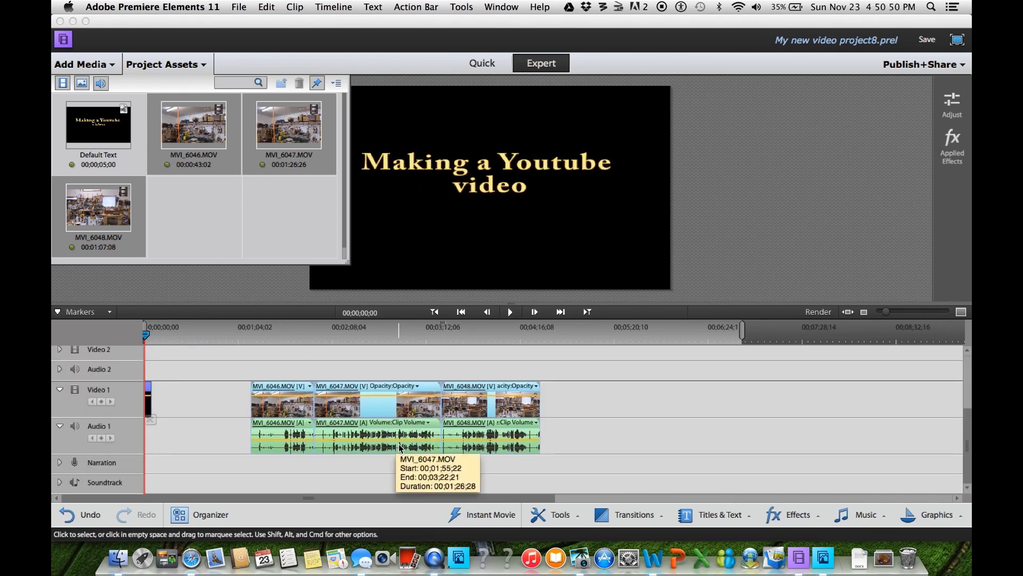
left_click(204, 67)
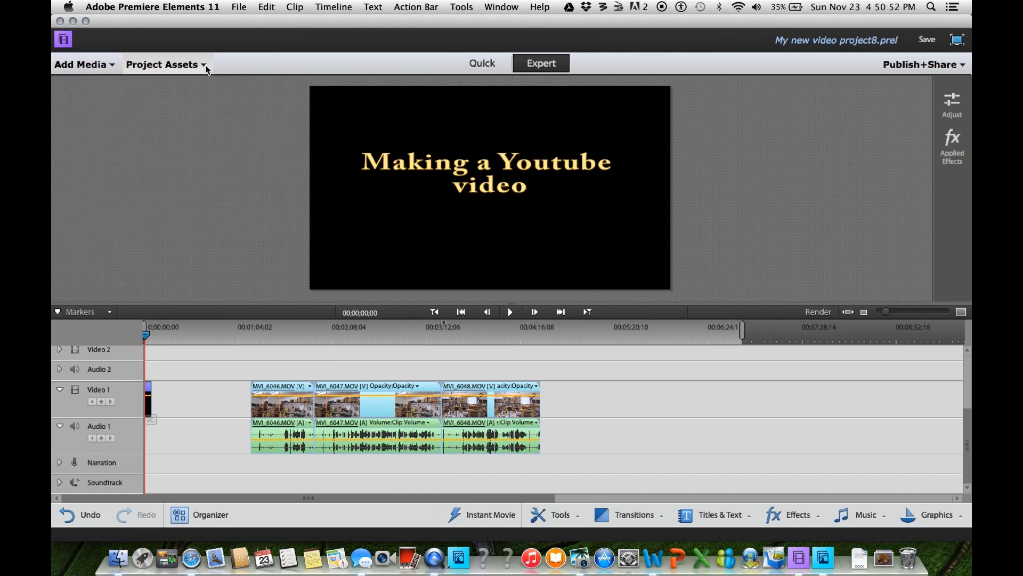
Save the project and delete the gap so the clips follow the title directly.
left_click(216, 397)
key("super+s")
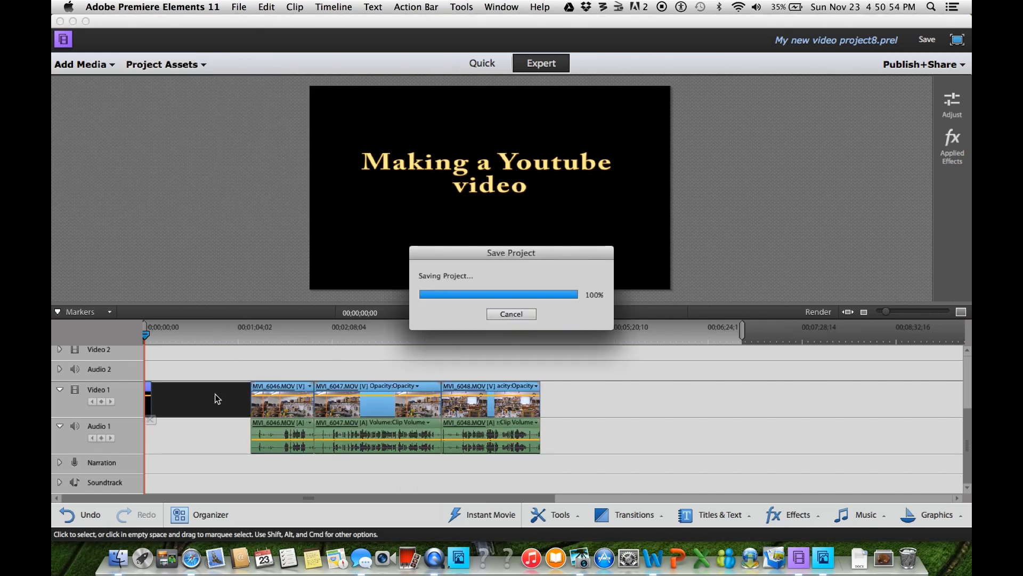
right_click(217, 399)
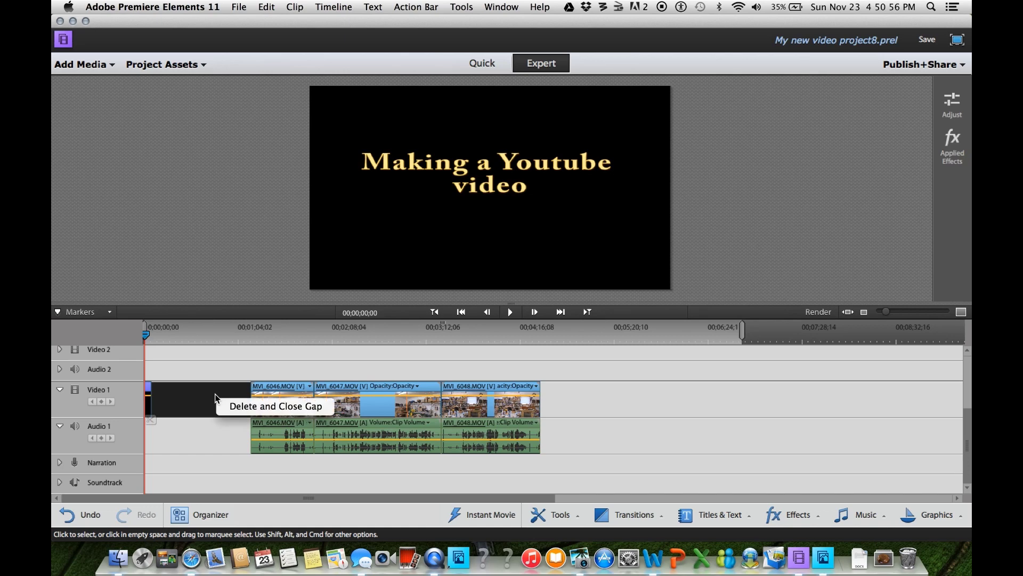
left_click(249, 409)
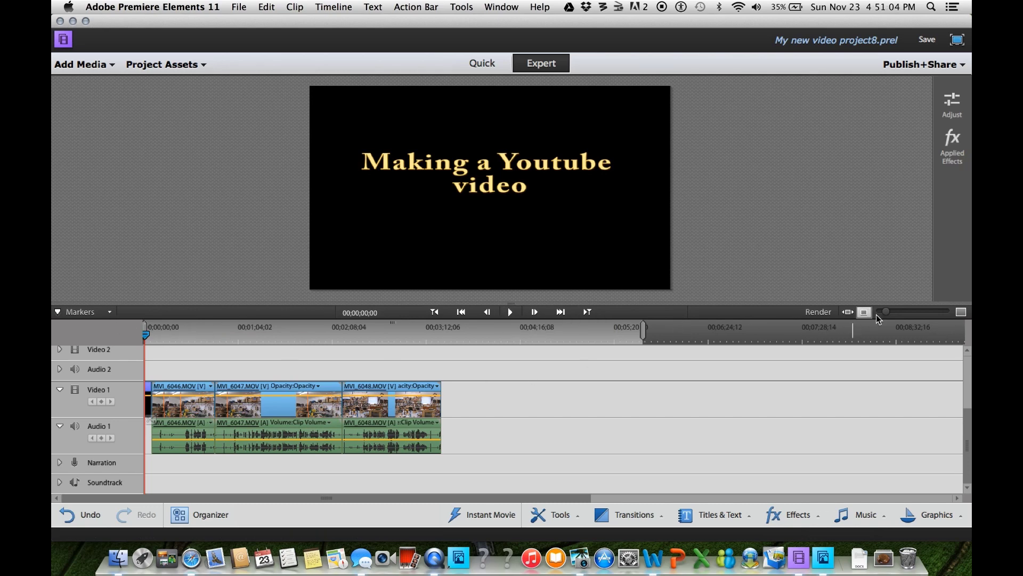
left_click(914, 311)
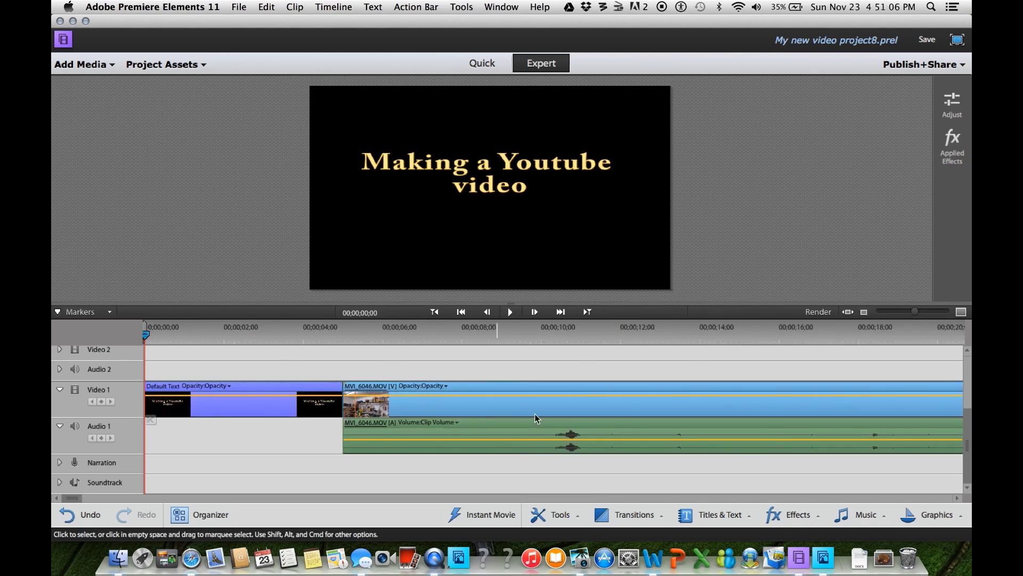
Play the preview from 00;00;27;11, where the MVI_6046 footage begins.
scroll(794, 407, "right", 10)
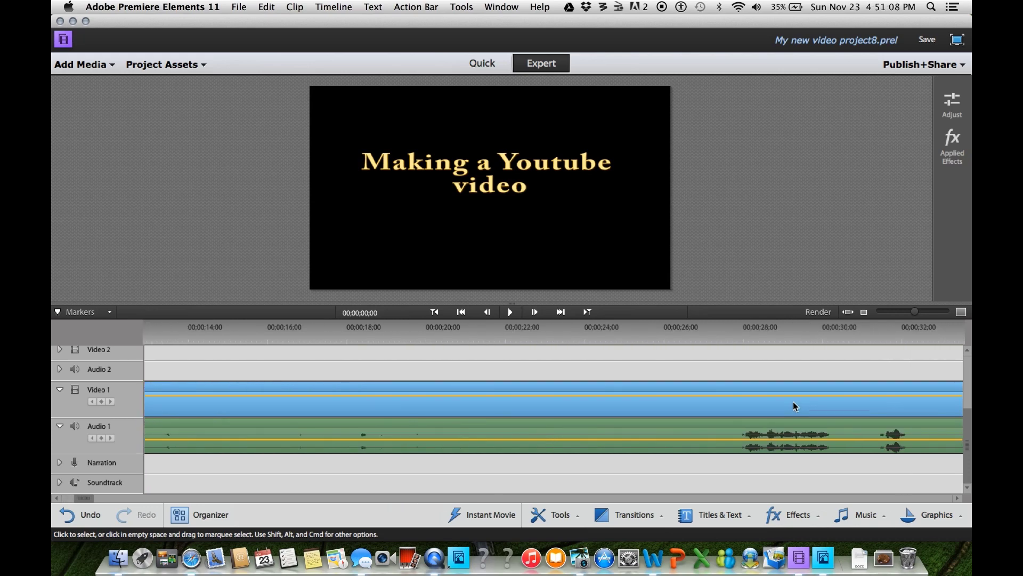
left_click(566, 331)
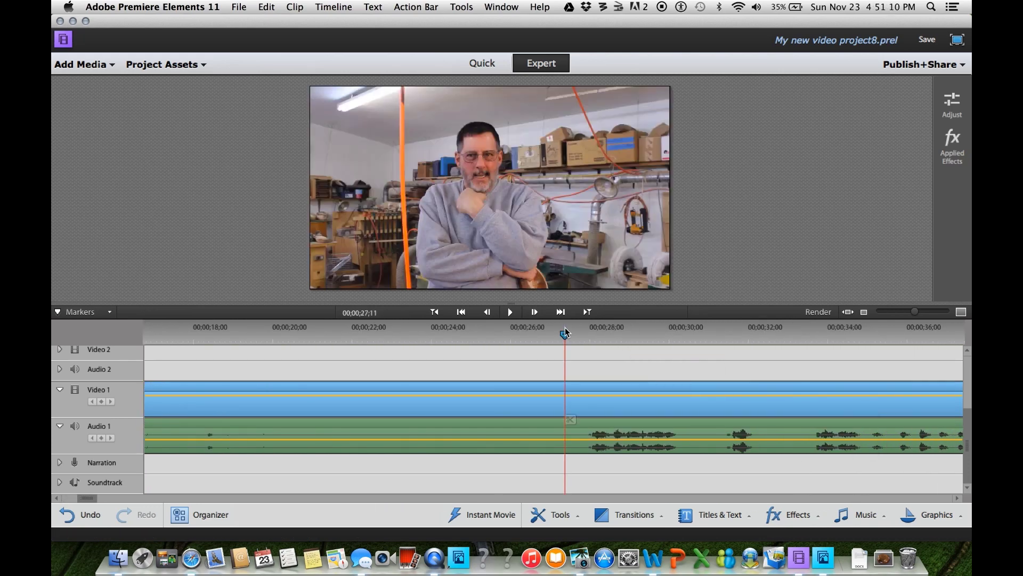
left_click(510, 311)
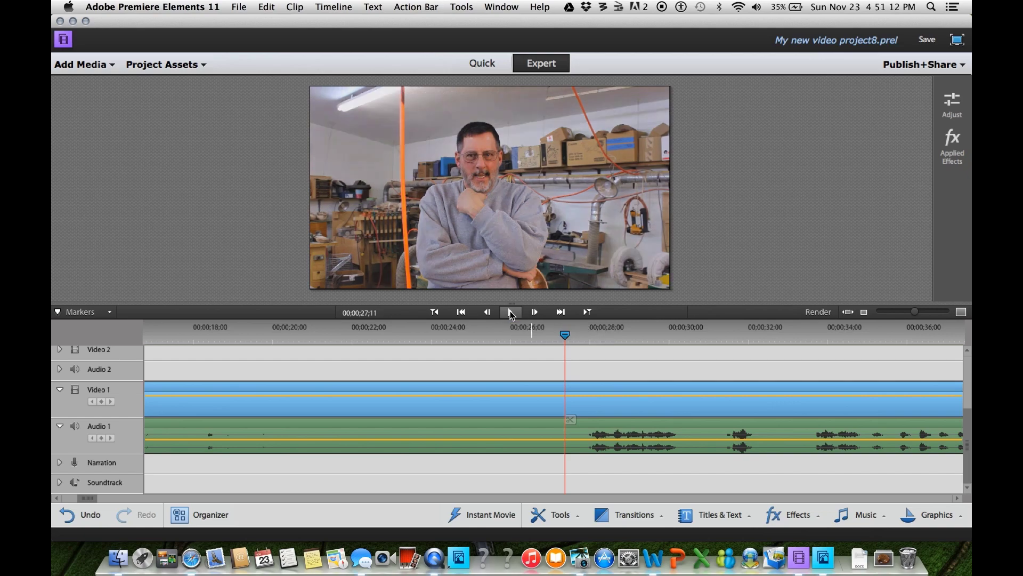